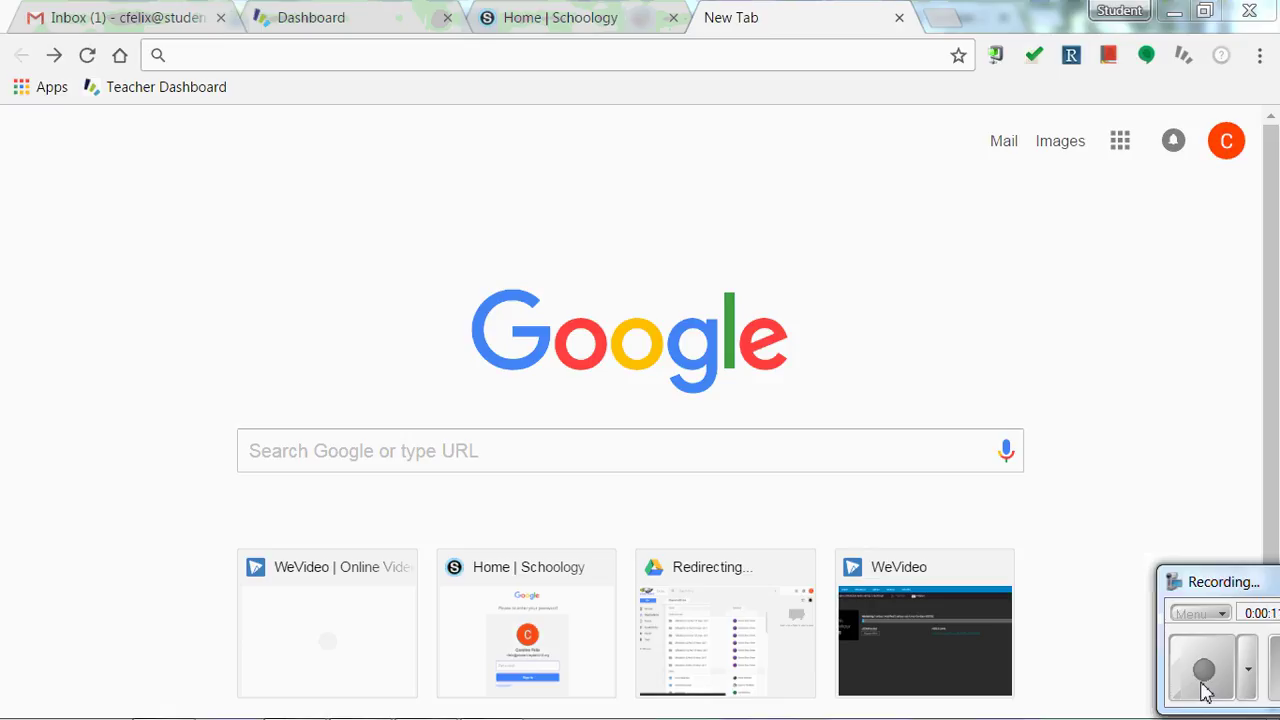
# - Run a Google Images search for 'Bob Ross'
pyautogui.click(1060, 145)
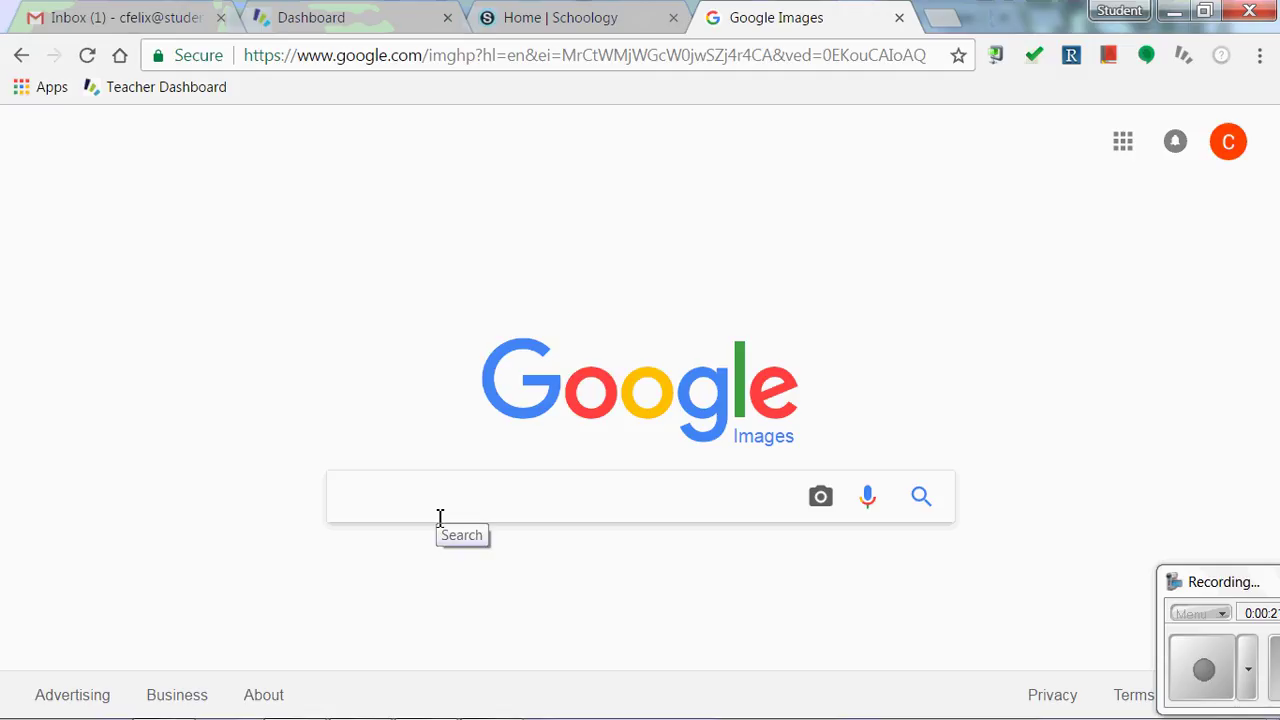
pyautogui.write('Bob')
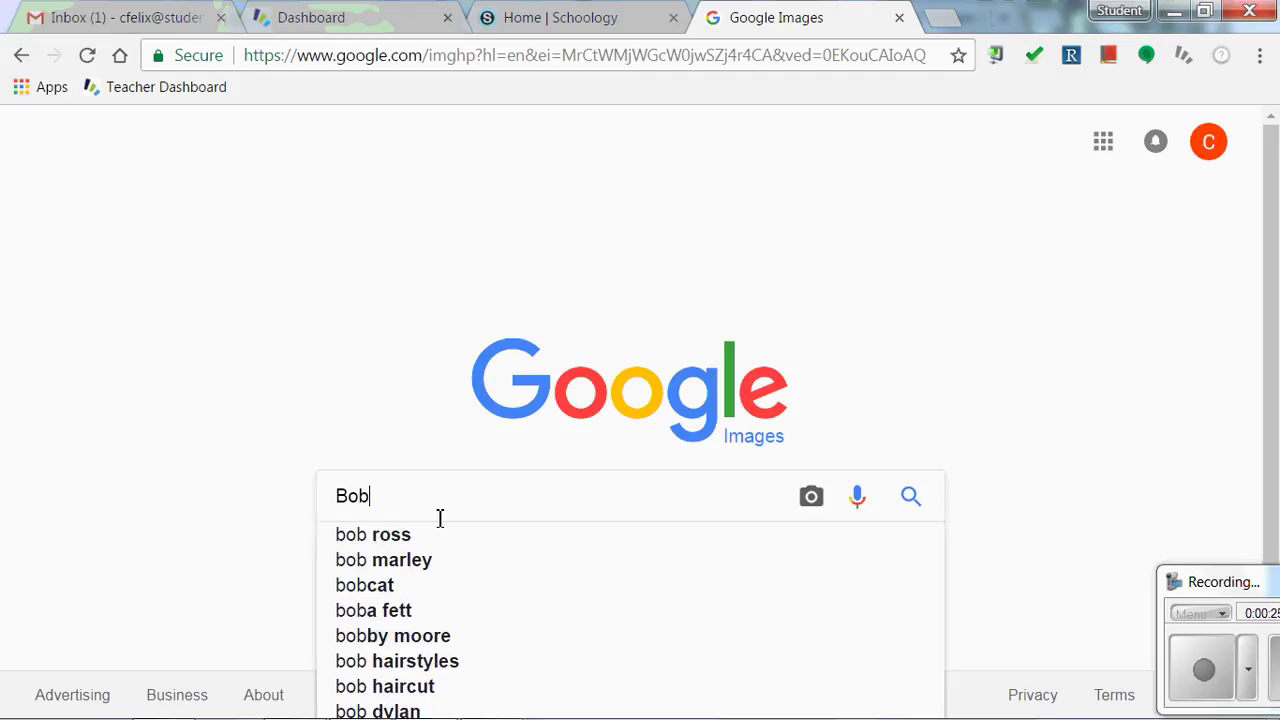
pyautogui.write(' Ross')
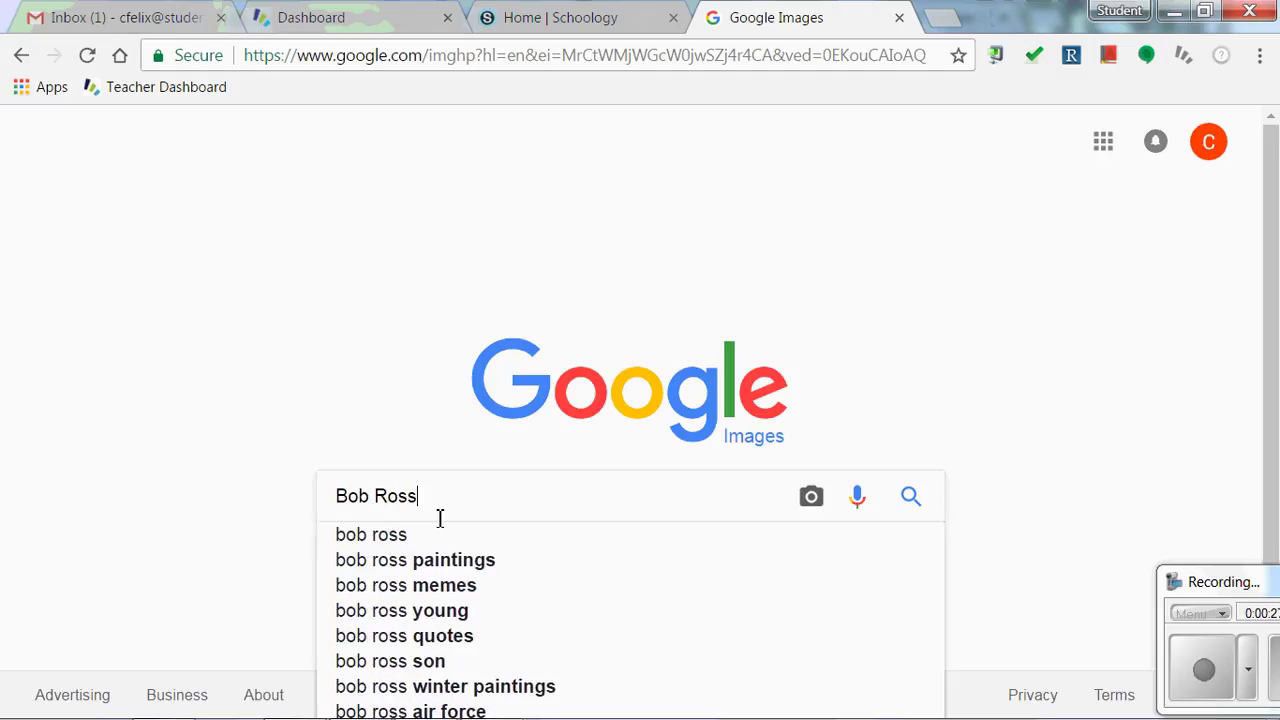
pyautogui.press('Return')
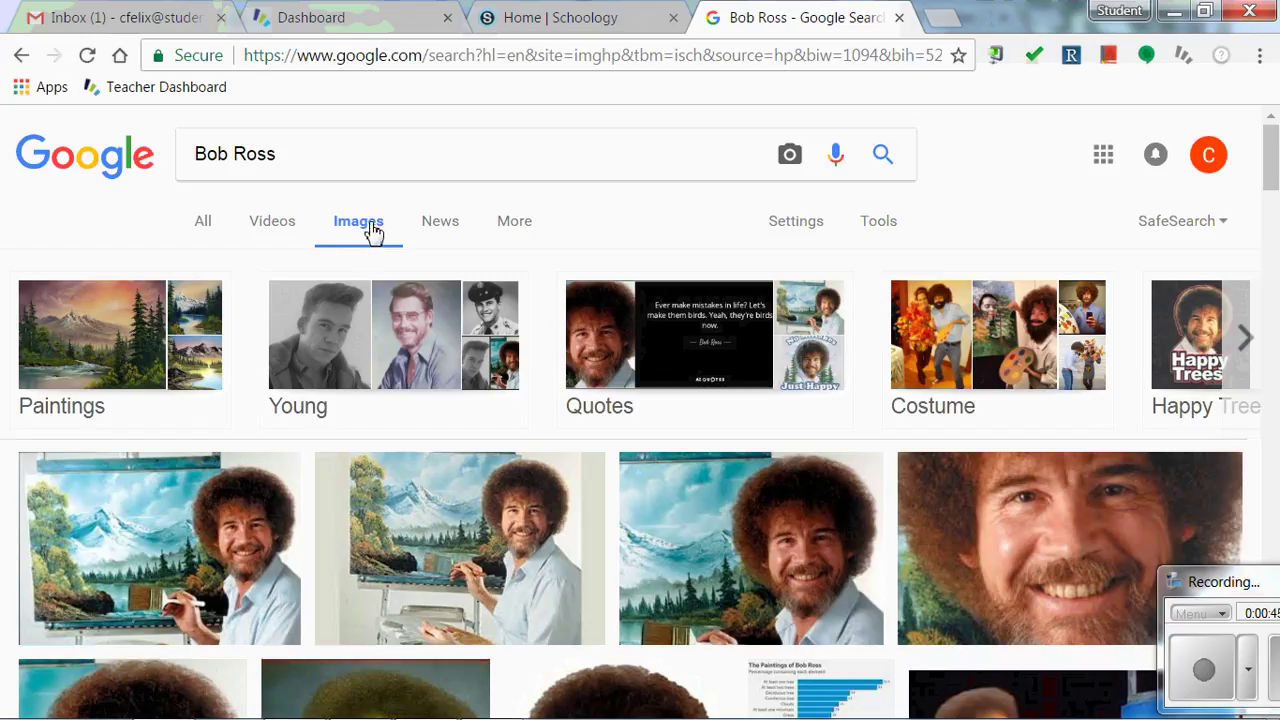
# - Filter the Bob Ross image results to Large size, leaving the type as any type
pyautogui.click(878, 221)
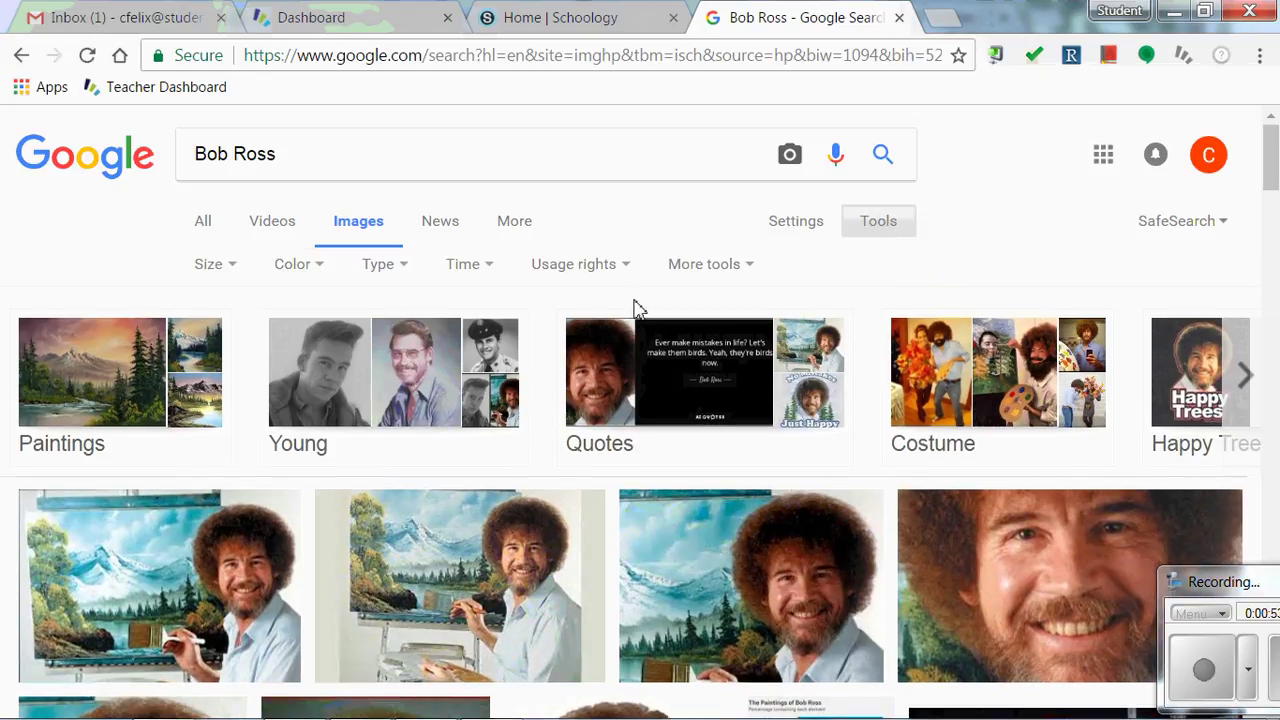
pyautogui.click(222, 270)
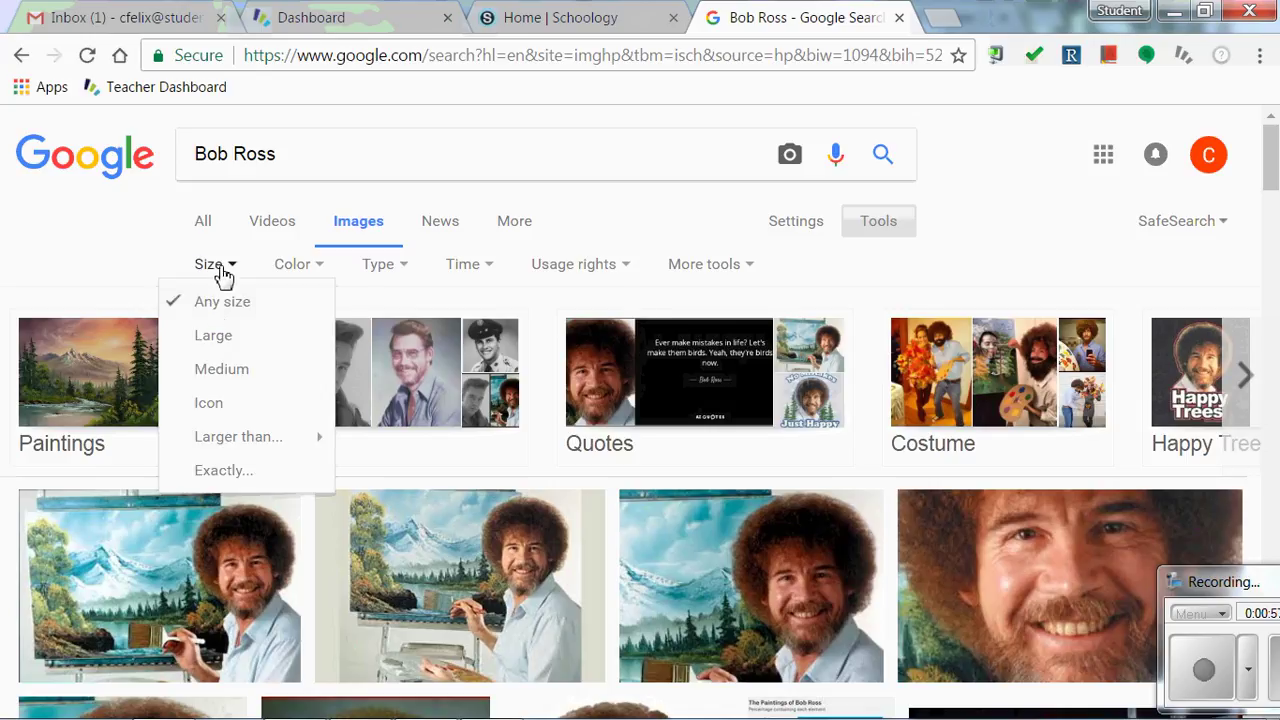
pyautogui.click(221, 338)
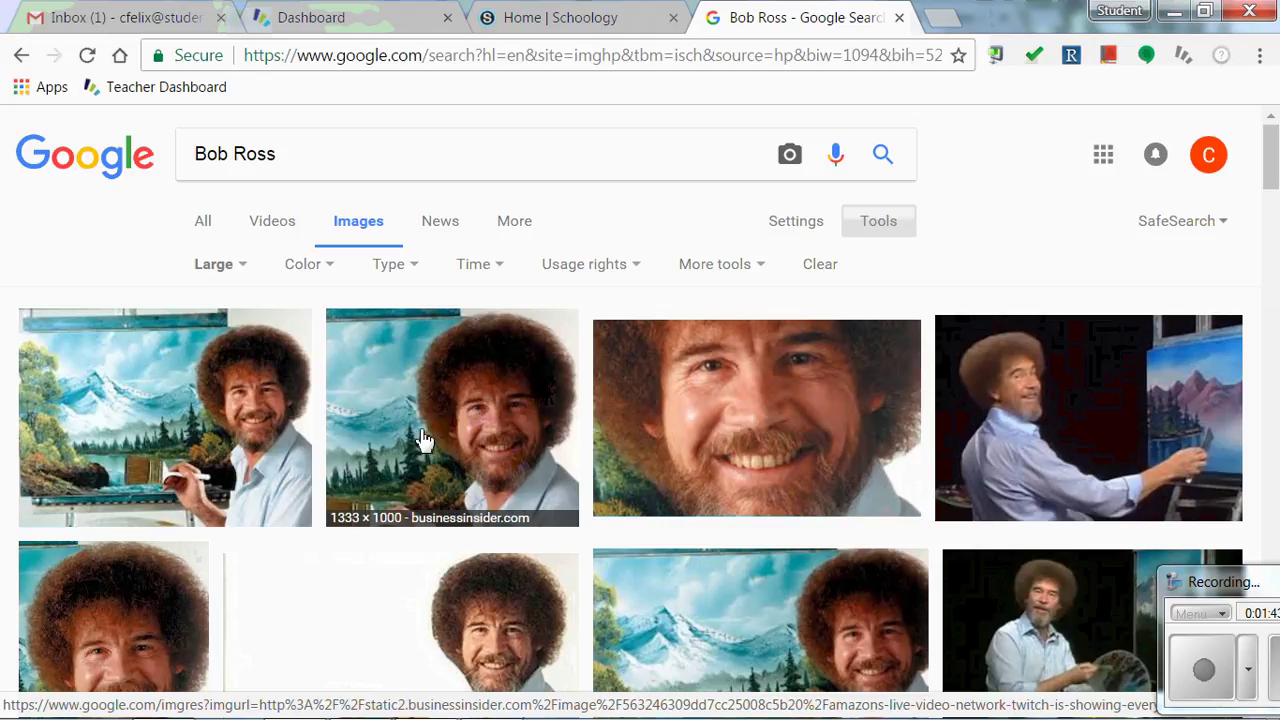
pyautogui.click(410, 266)
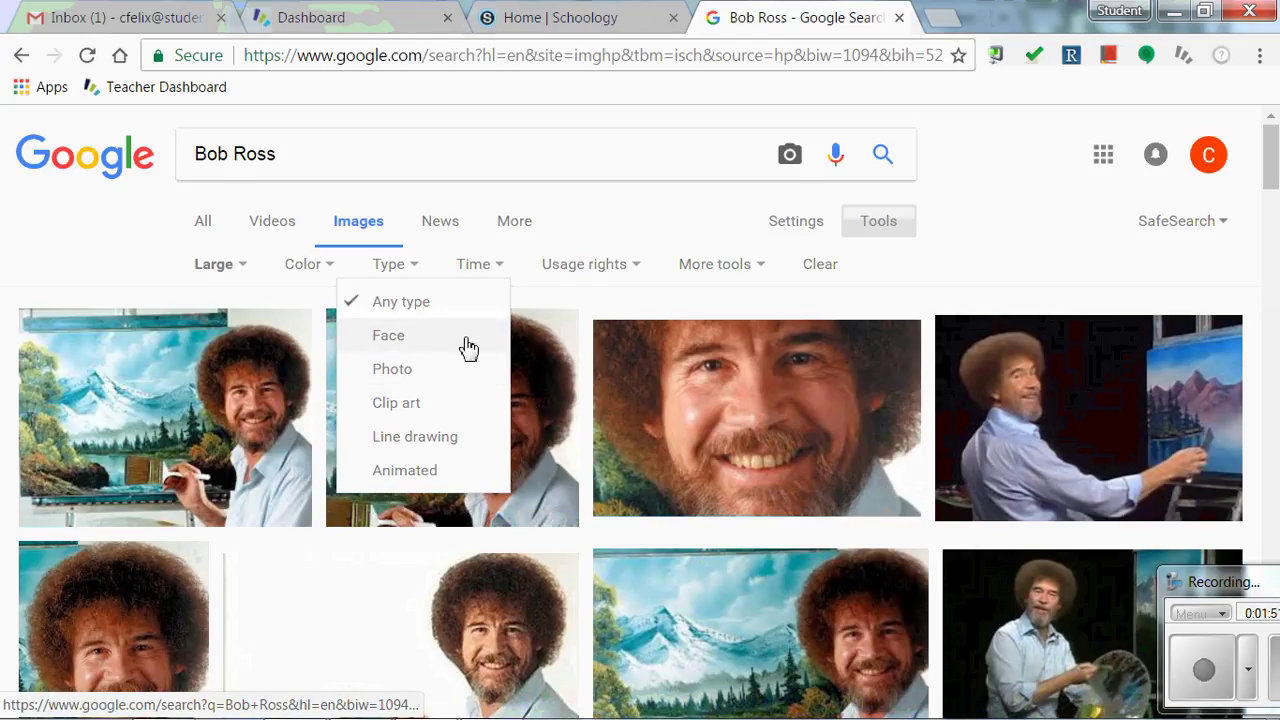
pyautogui.click(634, 224)
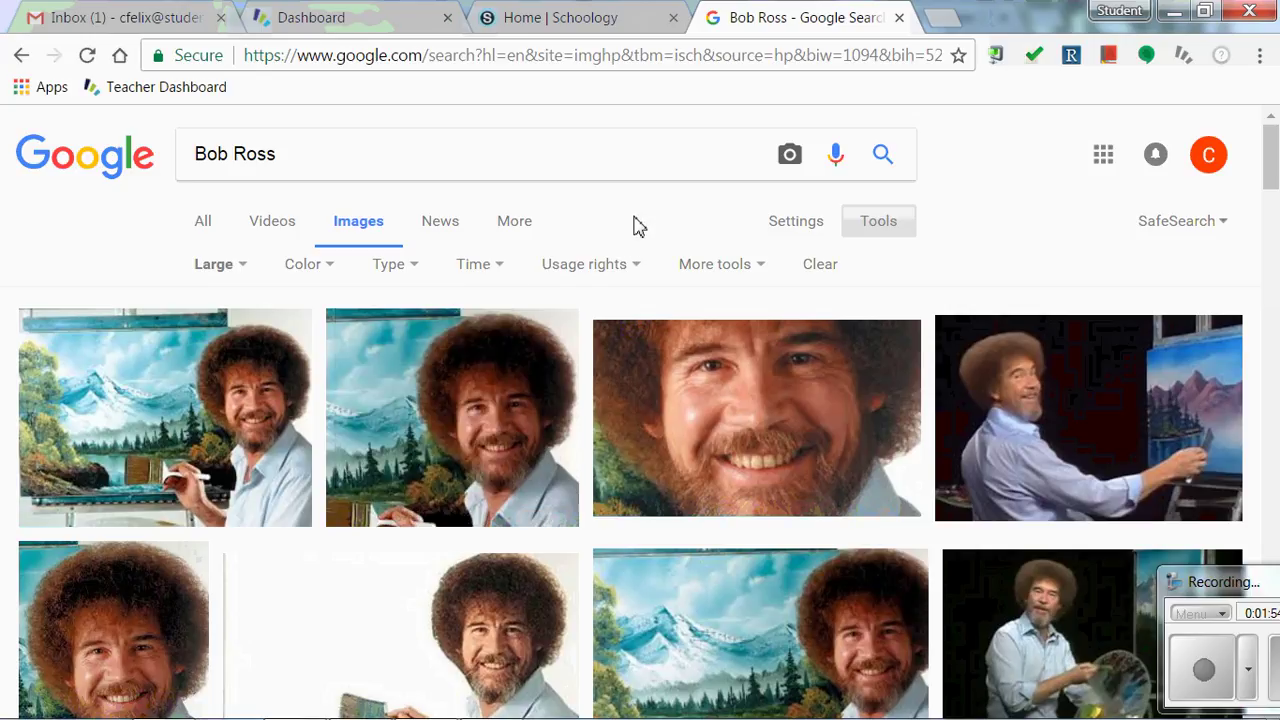
# - Open the second result, the smiling Bob Ross photo, at full size and copy the image
pyautogui.click(515, 472)
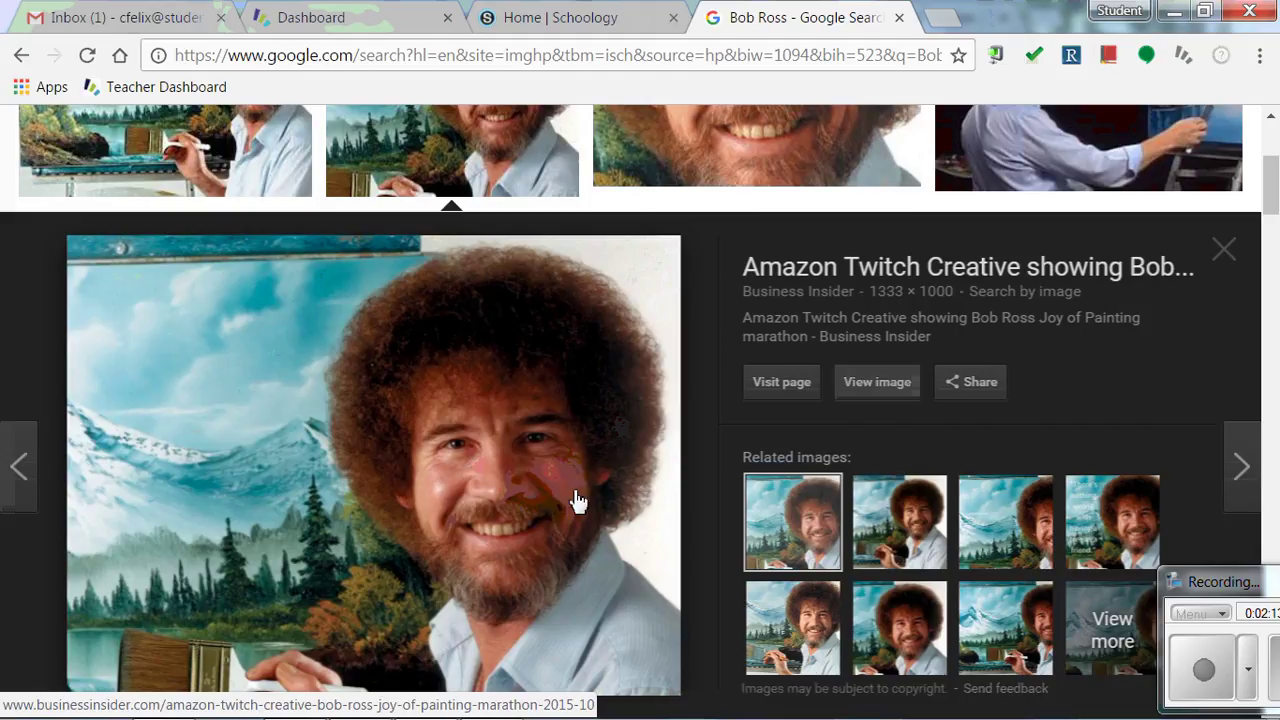
pyautogui.click(885, 384)
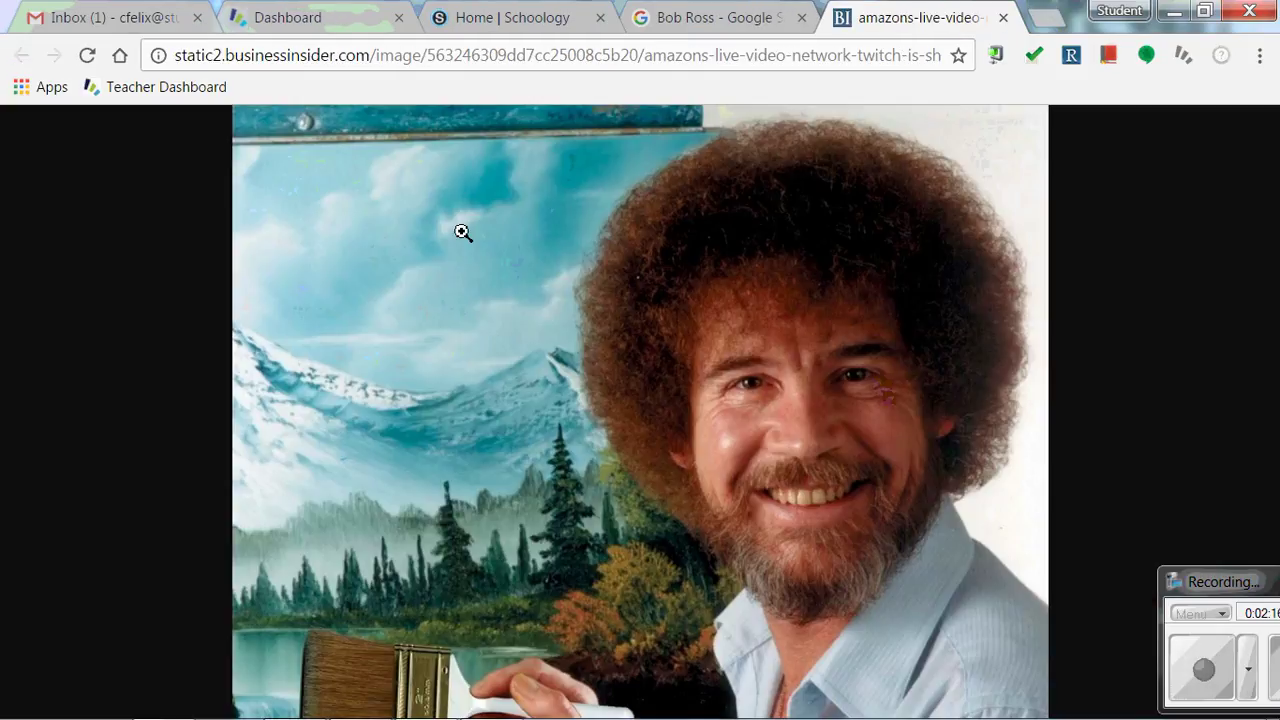
pyautogui.rightClick(445, 318)
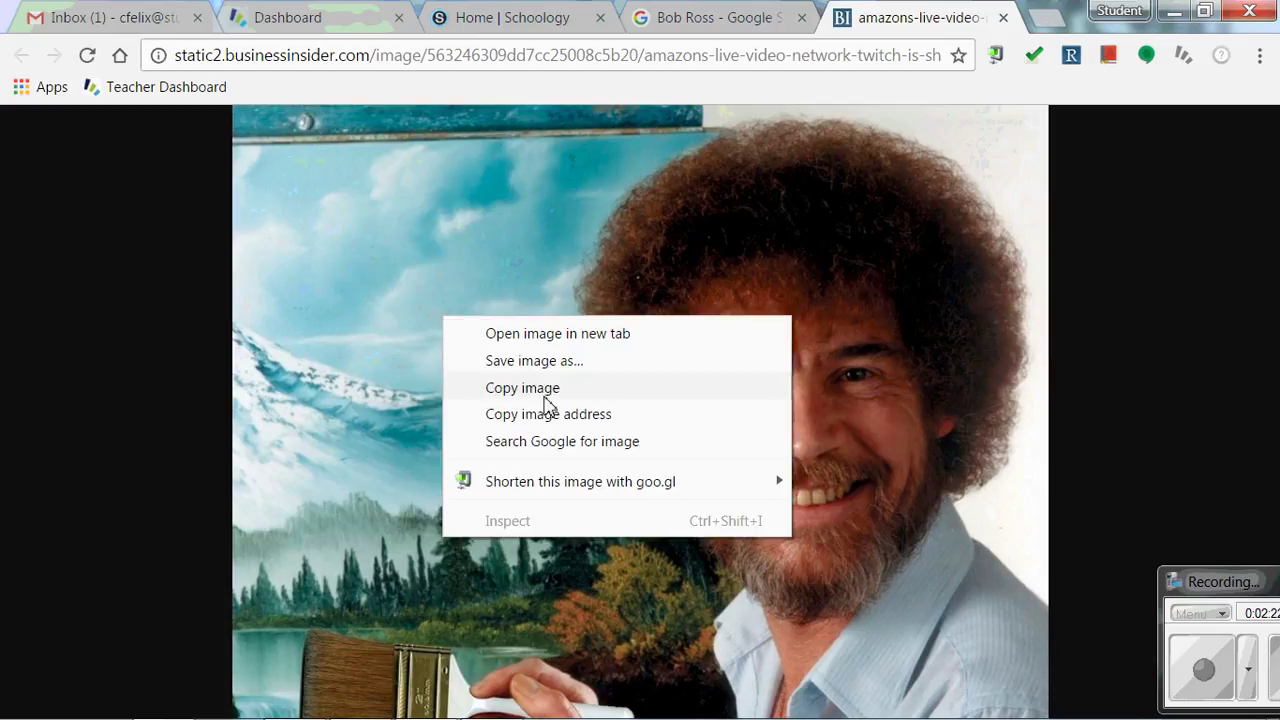
pyautogui.click(522, 388)
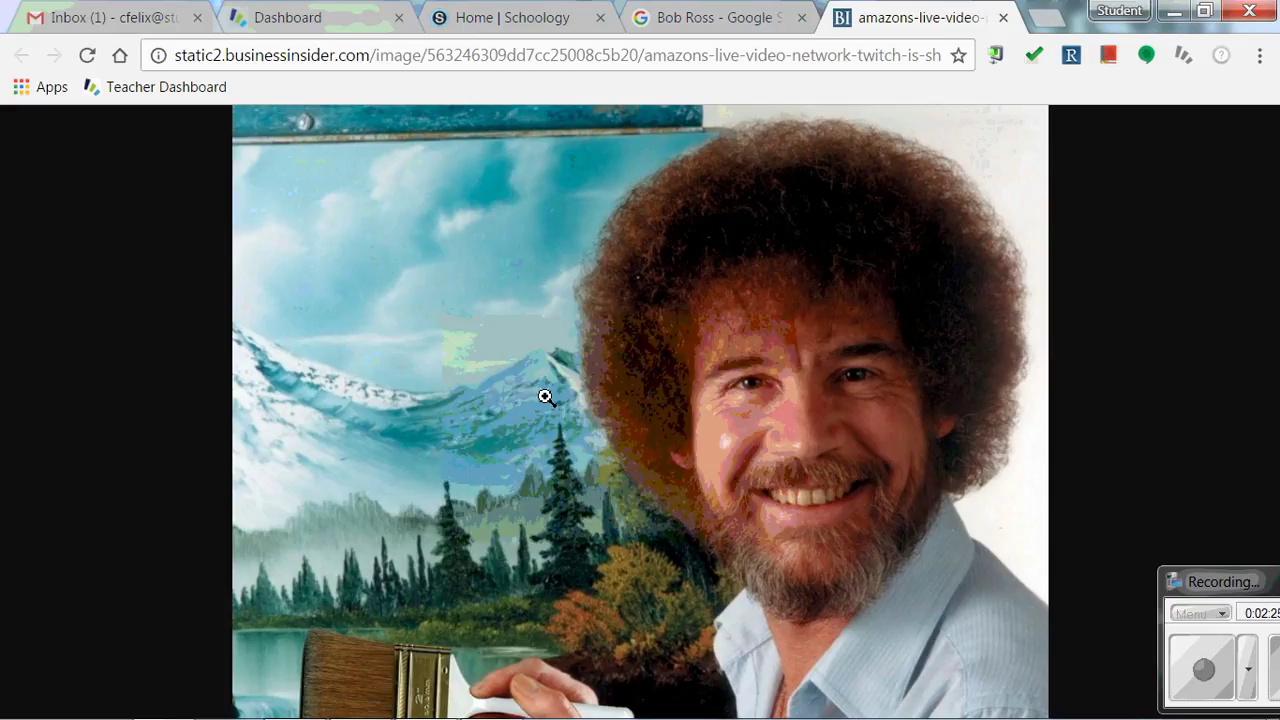
# - Go from the Gmail tab to Google Drive and show files in grid view
pyautogui.click(141, 15)
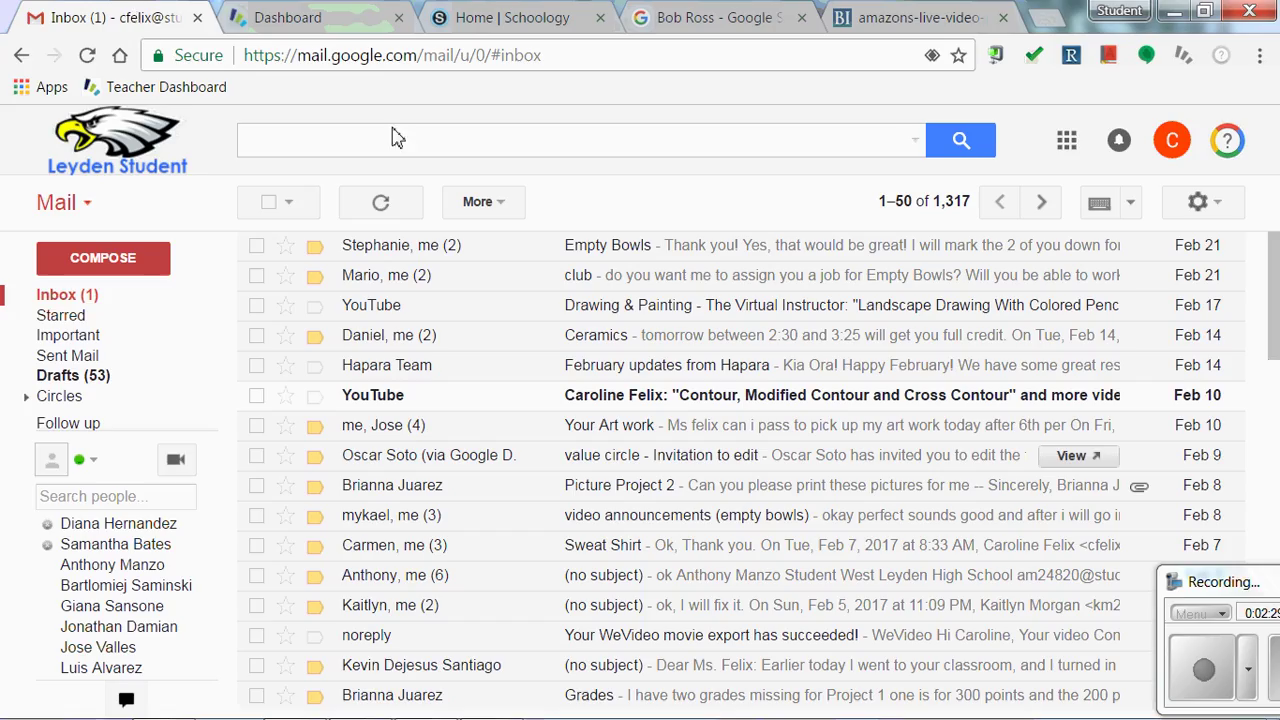
pyautogui.click(1067, 140)
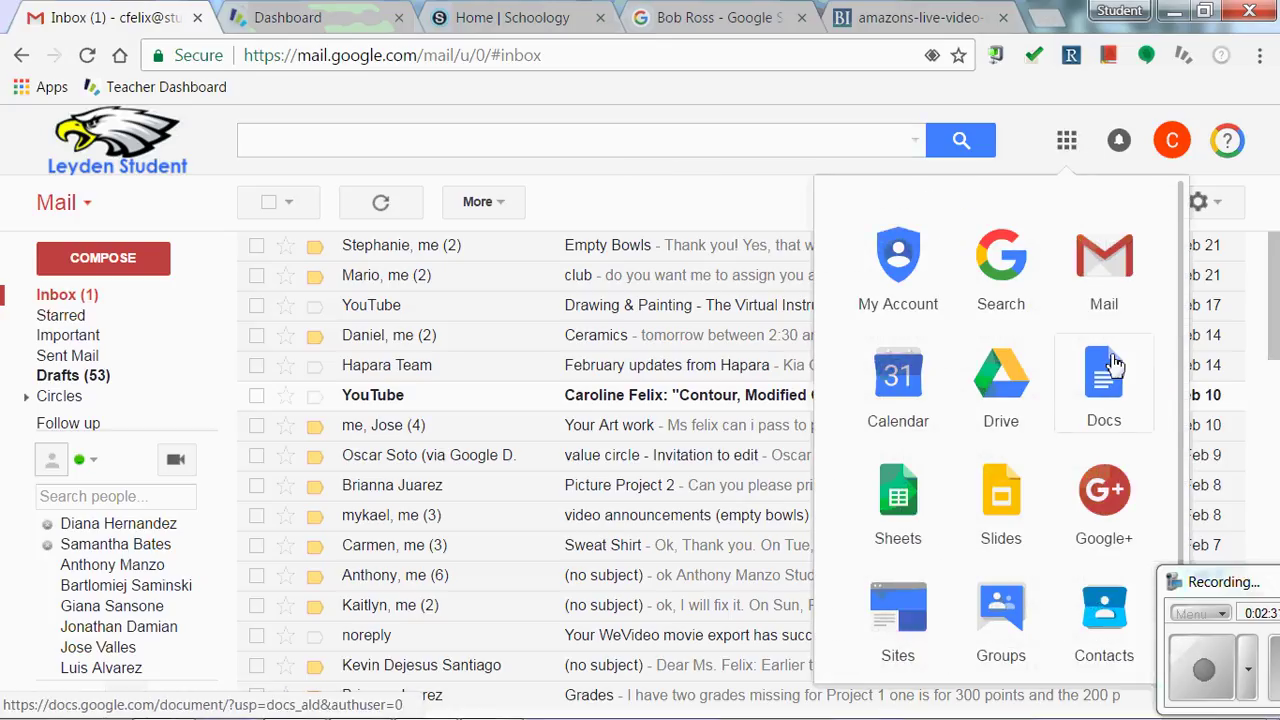
pyautogui.click(1013, 395)
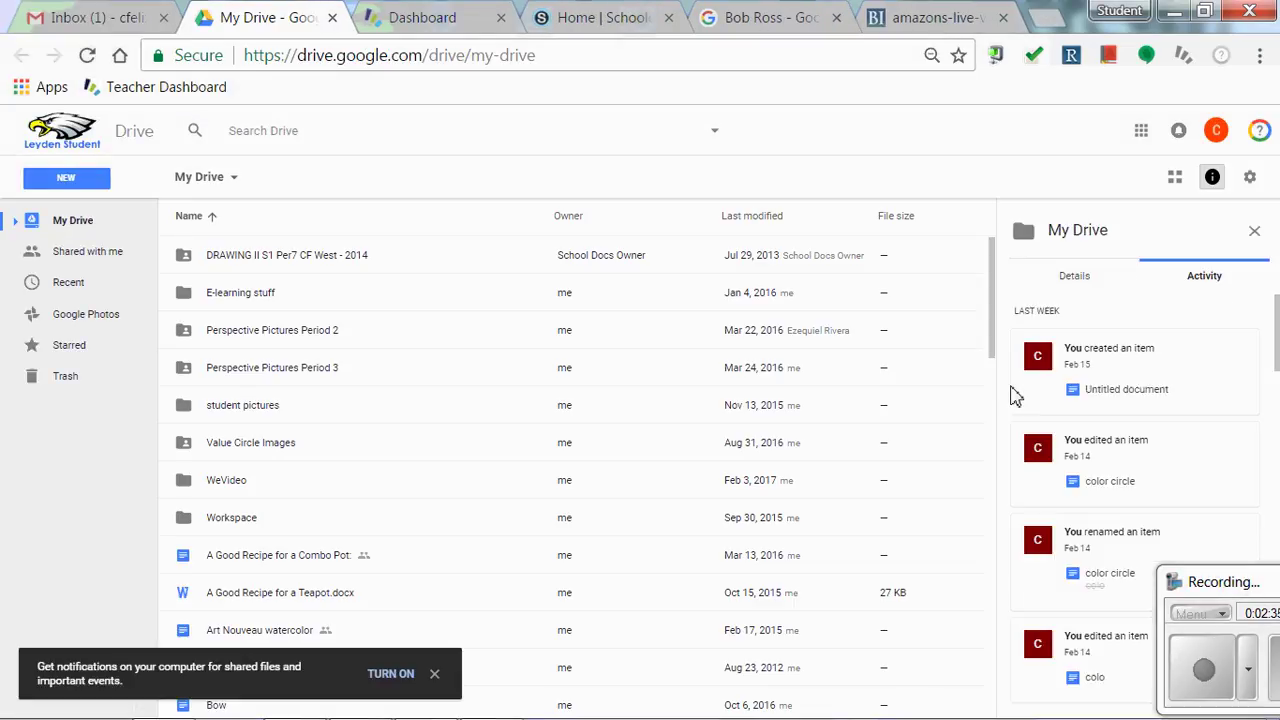
pyautogui.click(1177, 180)
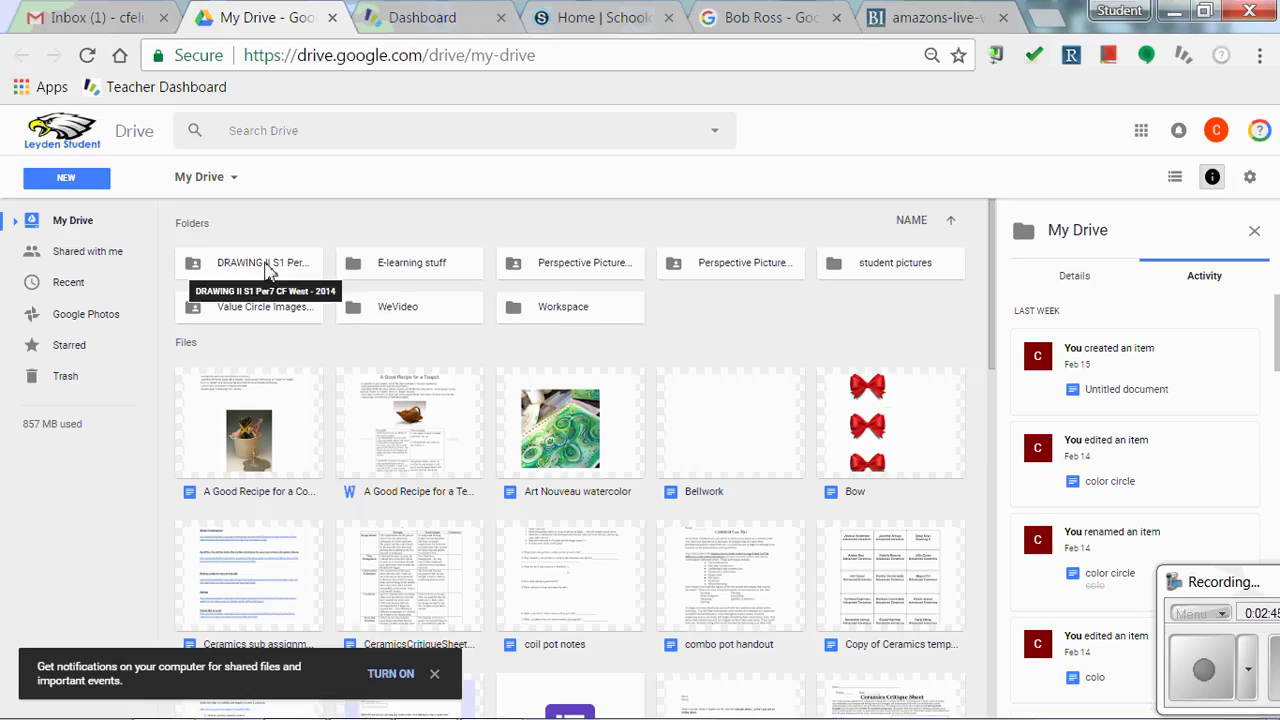
# - Start a new Google Doc inside the DRAWING II S1 Per7 CF West - 2014 folder
pyautogui.click(268, 270)
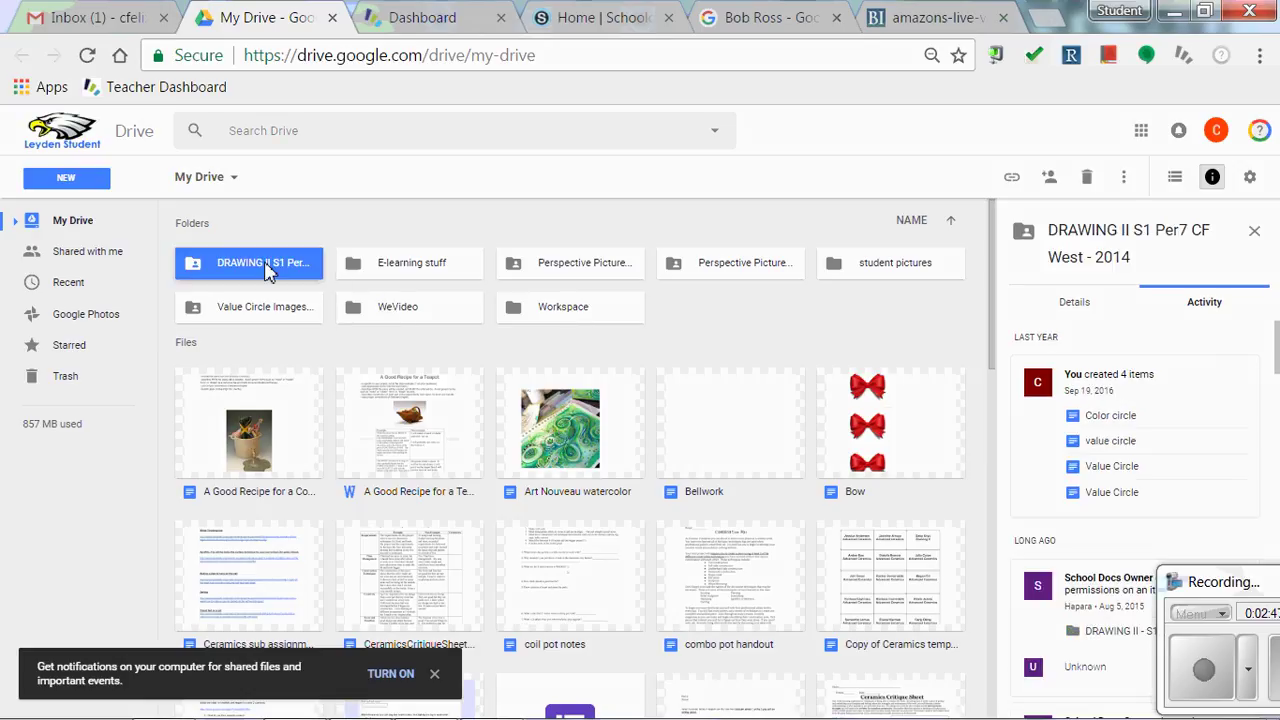
pyautogui.doubleClick(267, 271)
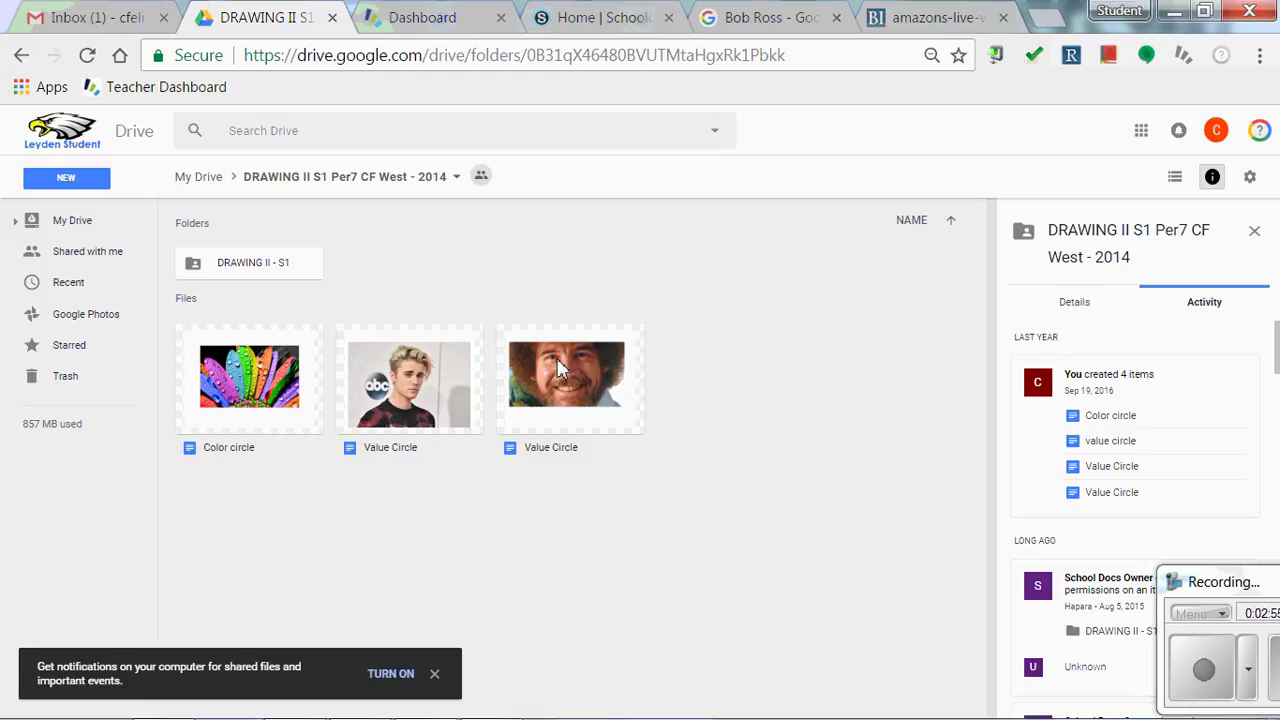
pyautogui.click(88, 179)
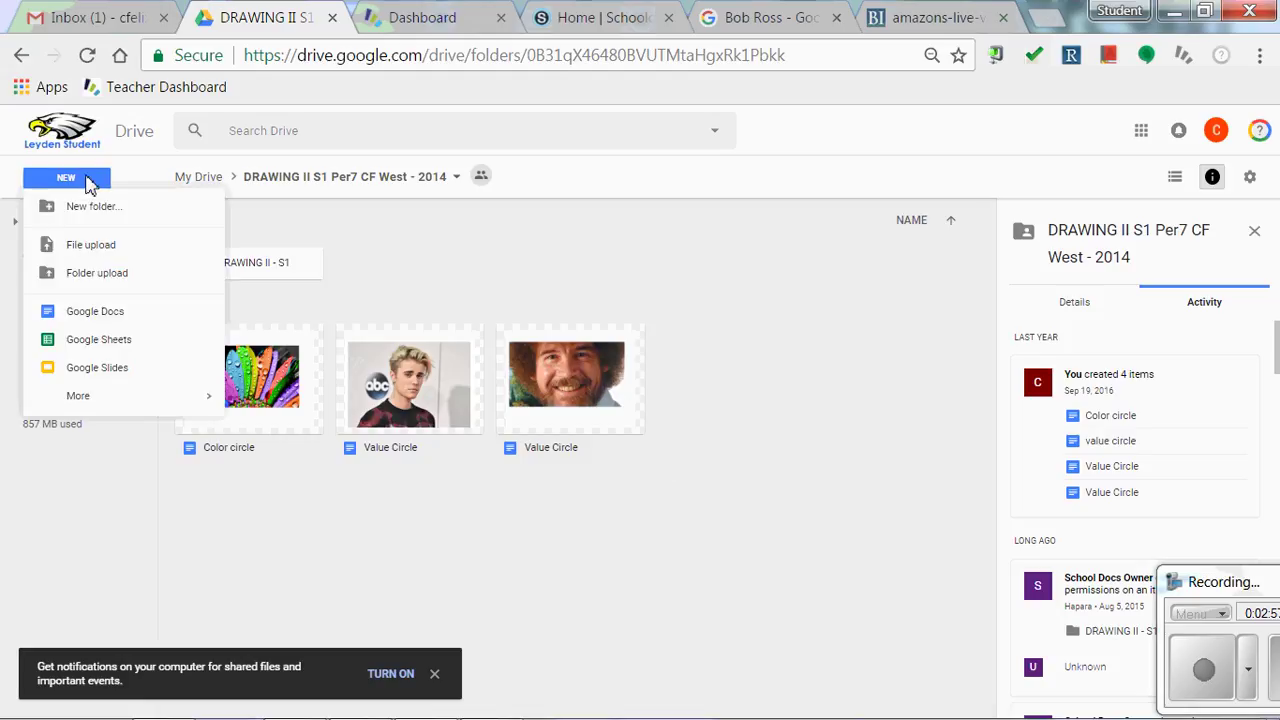
pyautogui.click(113, 320)
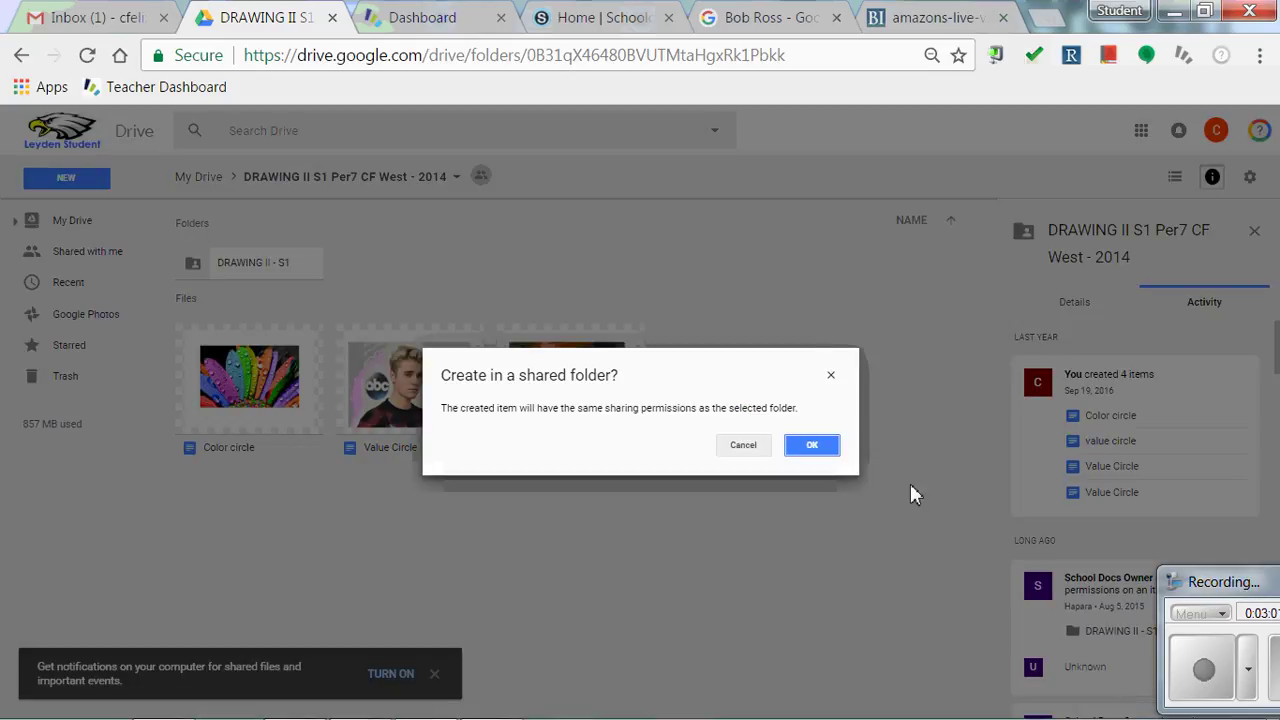
# - Confirm creating the doc in the shared folder and title it 'Value Circle'
pyautogui.click(806, 449)
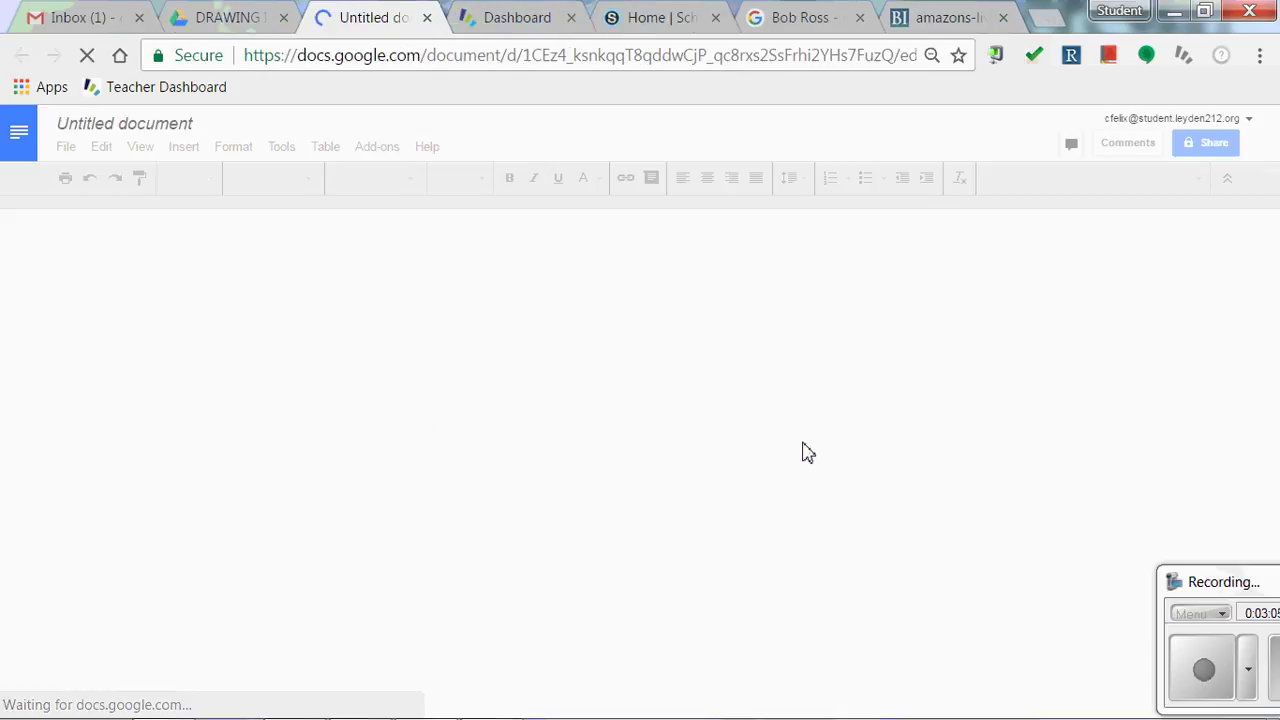
pyautogui.click(197, 126)
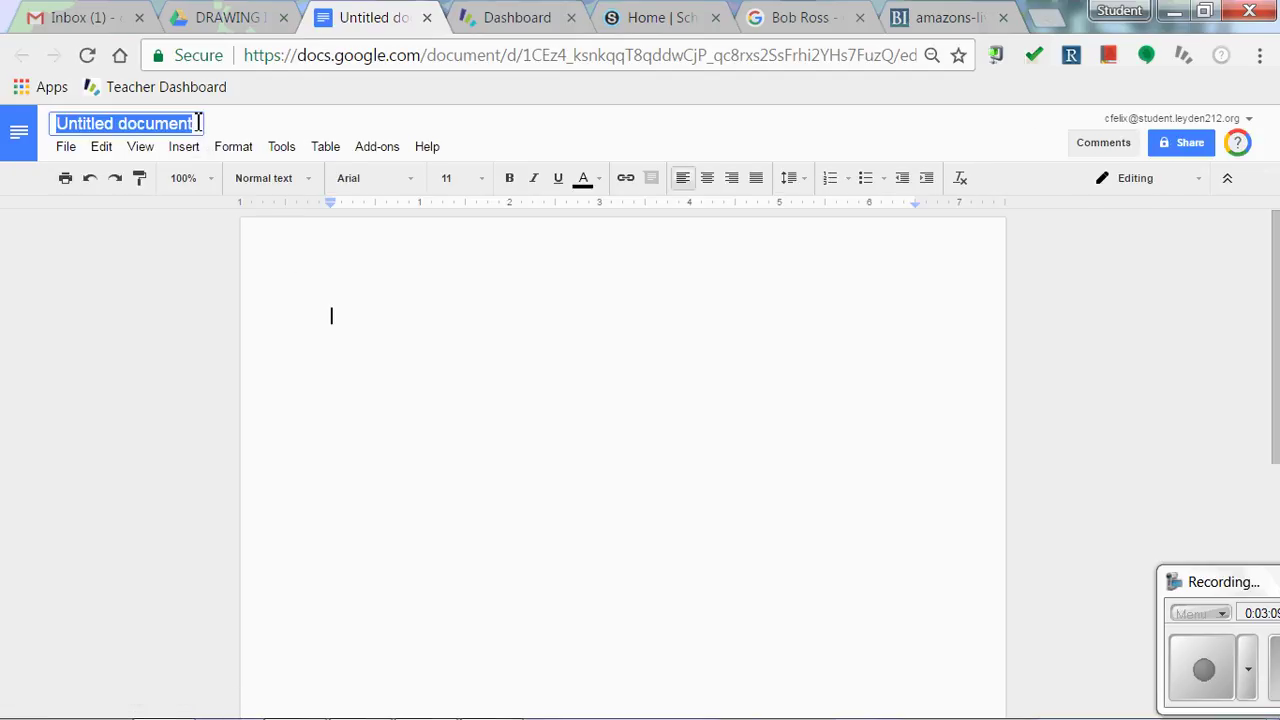
pyautogui.write('Valu')
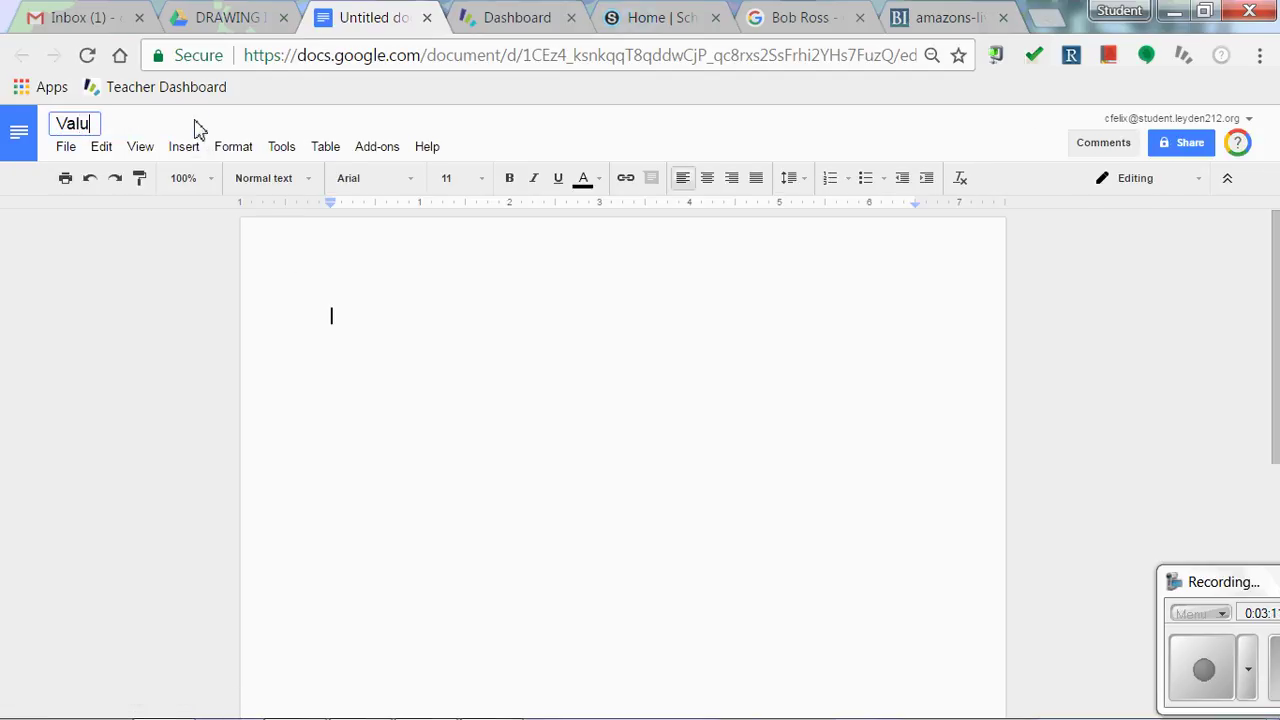
pyautogui.write('e Circle')
pyautogui.click(366, 317)
# - Paste the copied Bob Ross photo onto the first page
pyautogui.rightClick(365, 320)
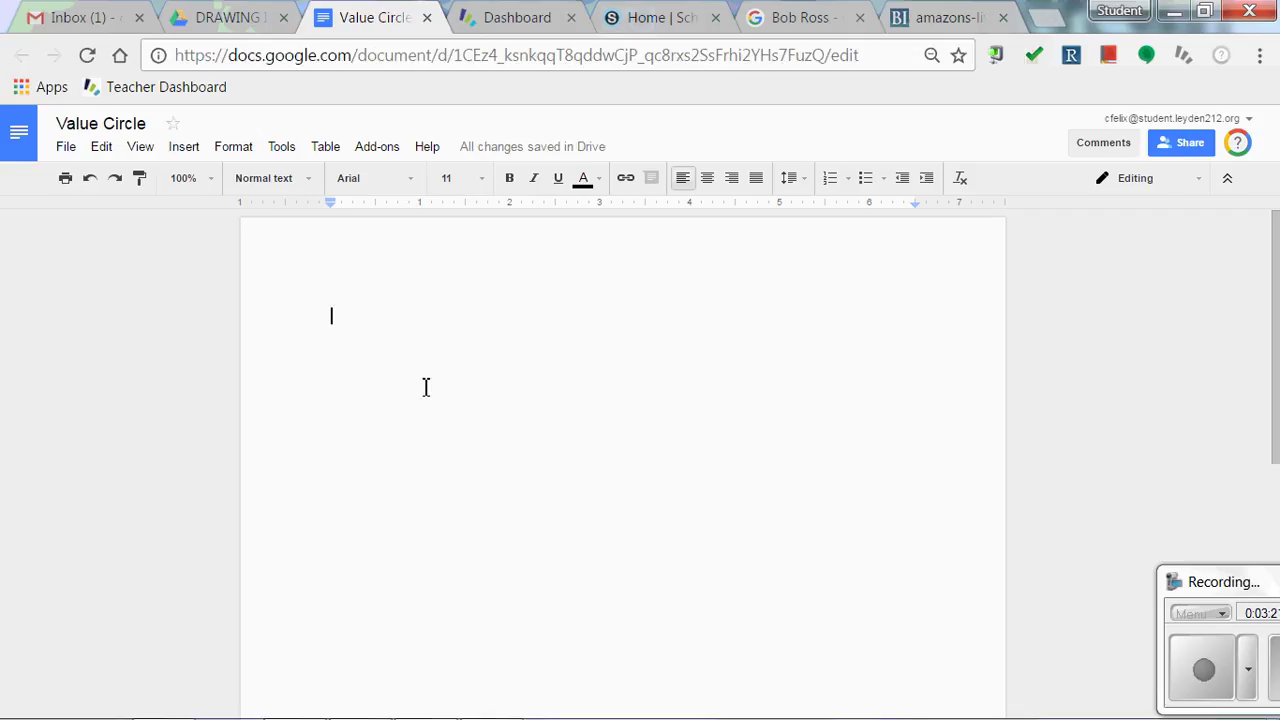
pyautogui.click(425, 392)
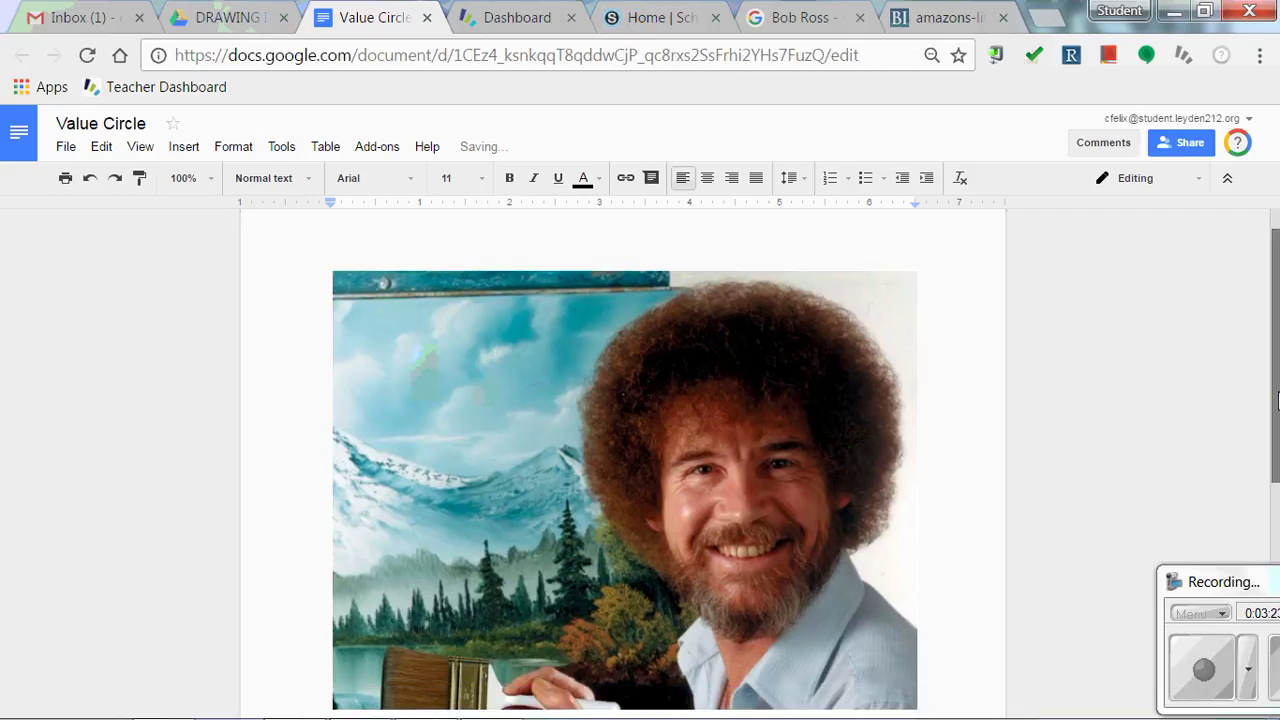
pyautogui.moveTo(1275, 393)
pyautogui.mouseDown()
pyautogui.moveTo(1272, 660)
pyautogui.moveTo(1265, 378)
pyautogui.moveTo(1268, 463)
pyautogui.moveTo(1266, 410)
pyautogui.mouseUp()
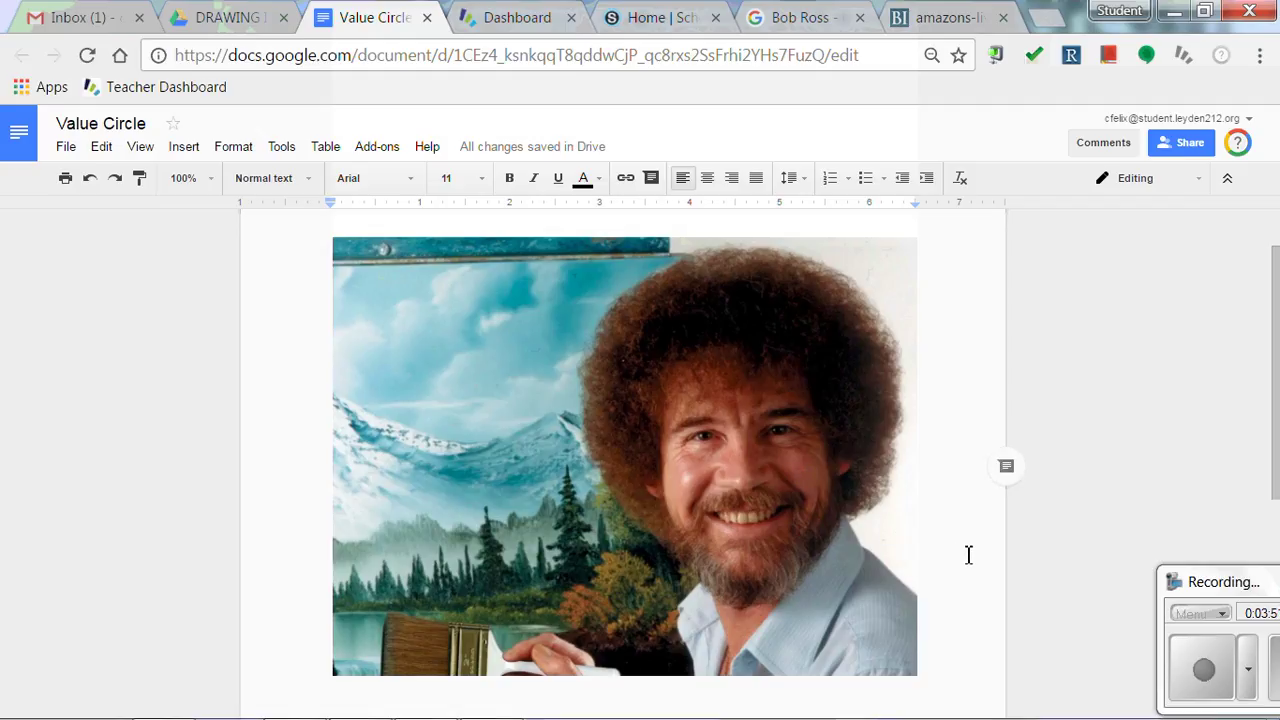
# - Change the Value Circle page setup to Landscape orientation
pyautogui.click(63, 150)
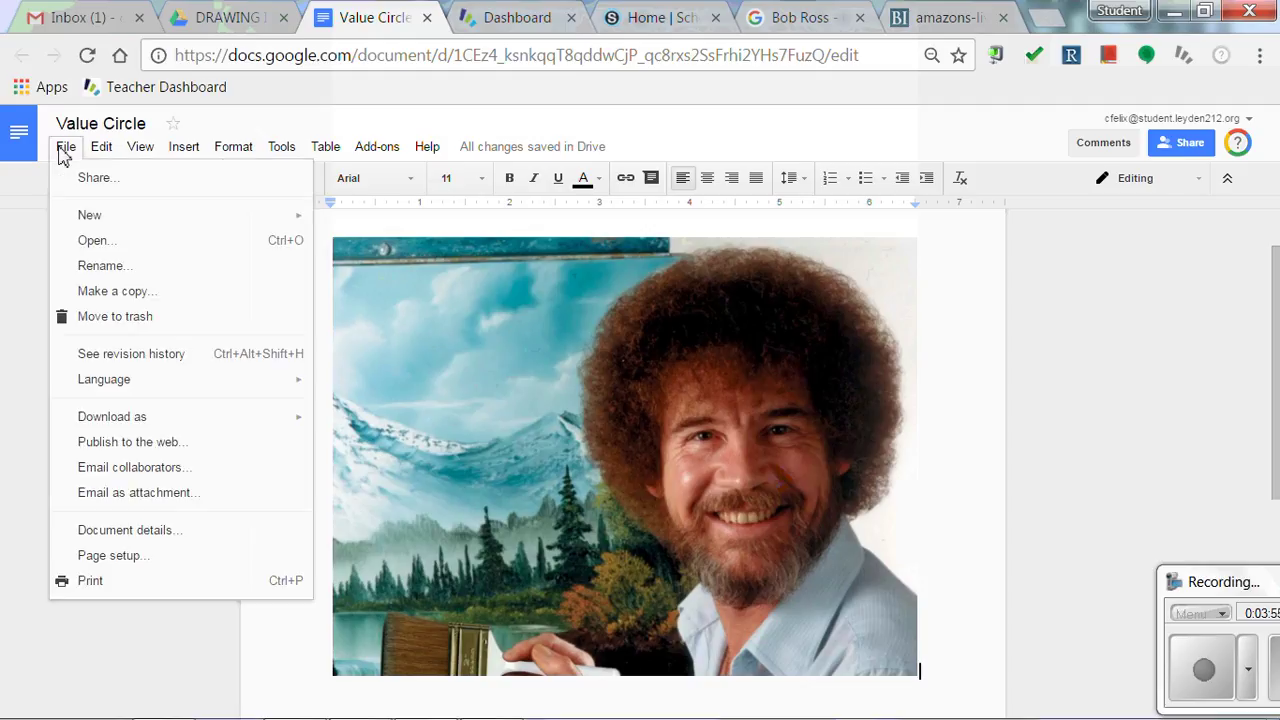
pyautogui.click(140, 566)
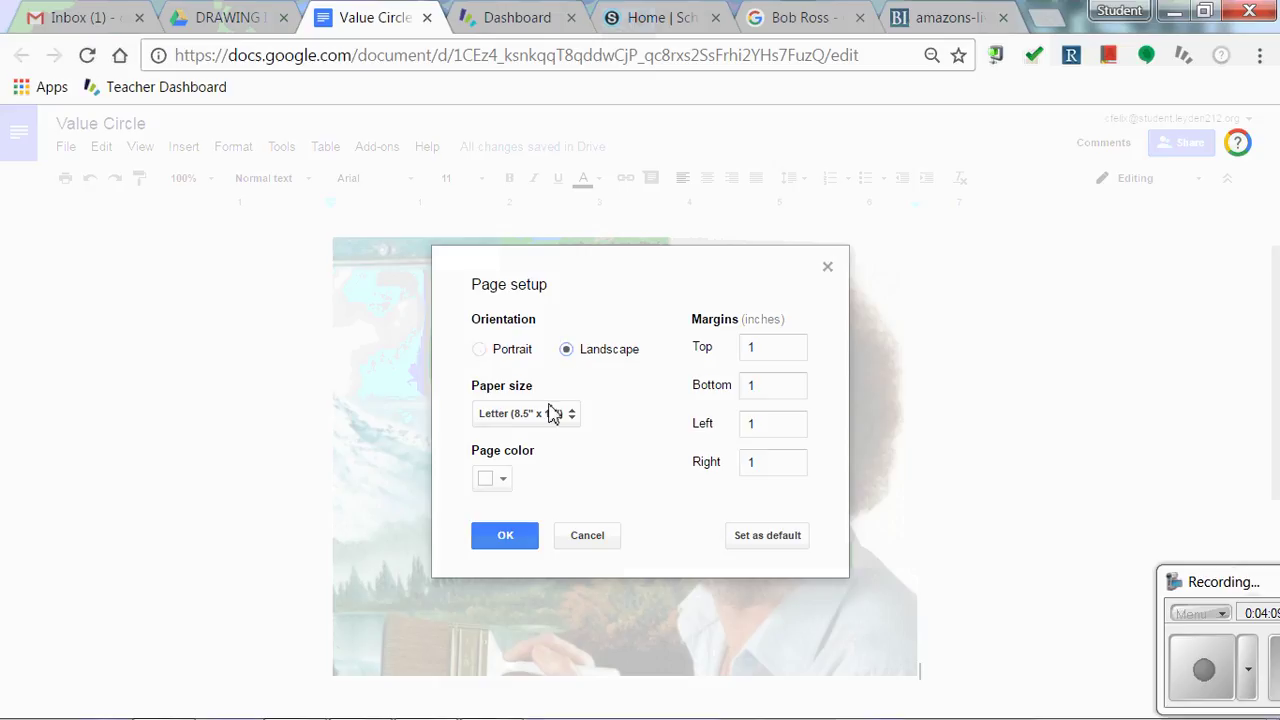
pyautogui.click(504, 541)
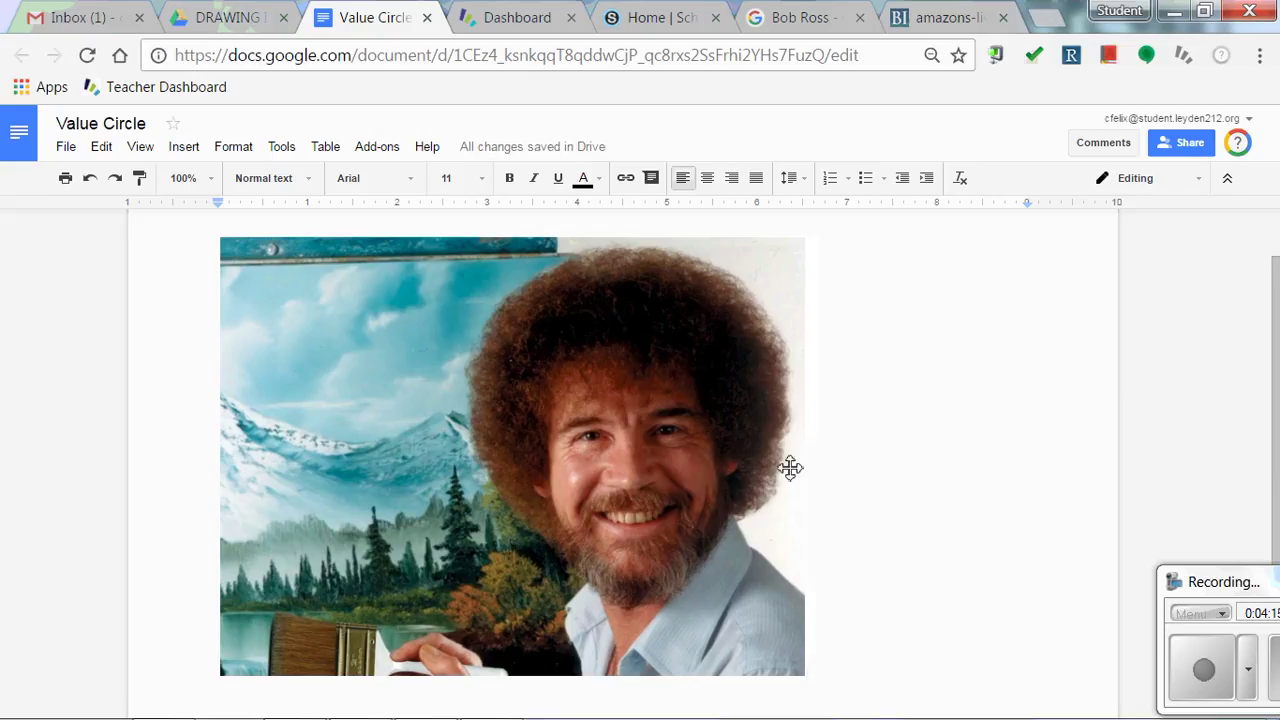
# - Enlarge the Bob Ross photo proportionally by its corner, undoing a distorted side stretch
pyautogui.click(726, 488)
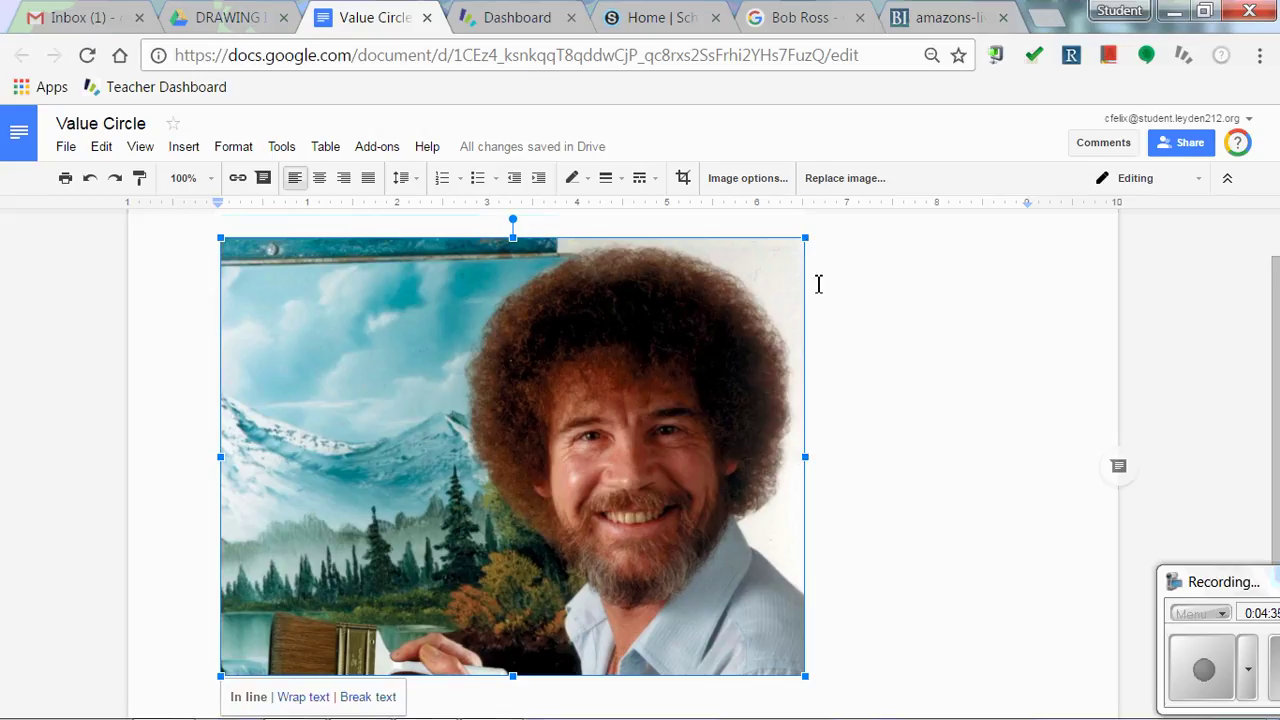
pyautogui.moveTo(808, 457); pyautogui.dragTo(1098, 488)
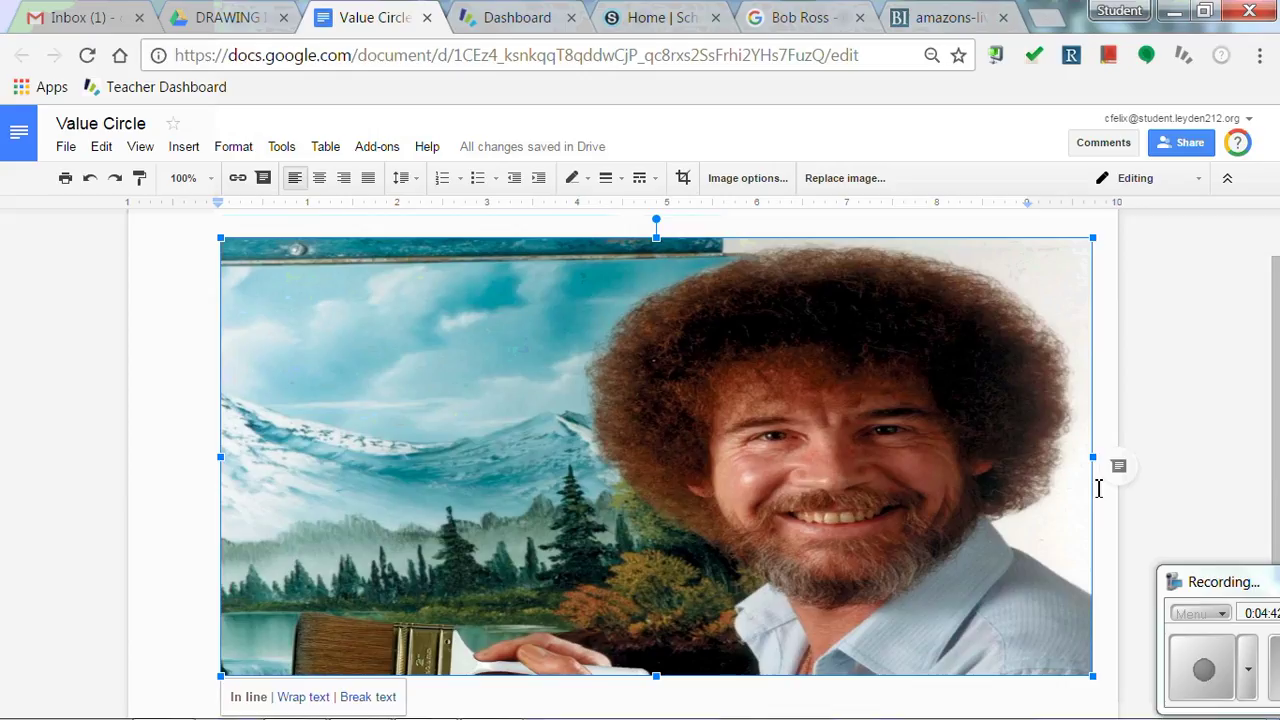
pyautogui.hotkey('ctrl', 'z')
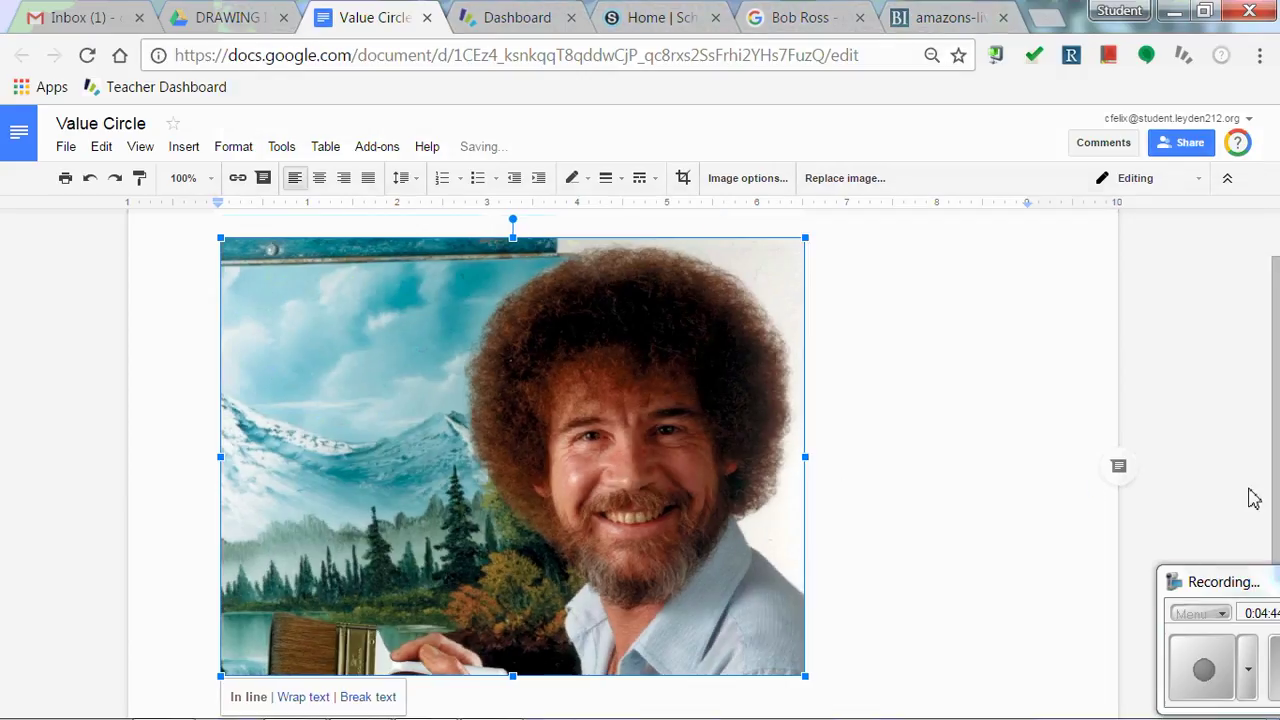
pyautogui.scroll(-1, 1274, 482)
pyautogui.moveTo(806, 578); pyautogui.dragTo(1064, 719)
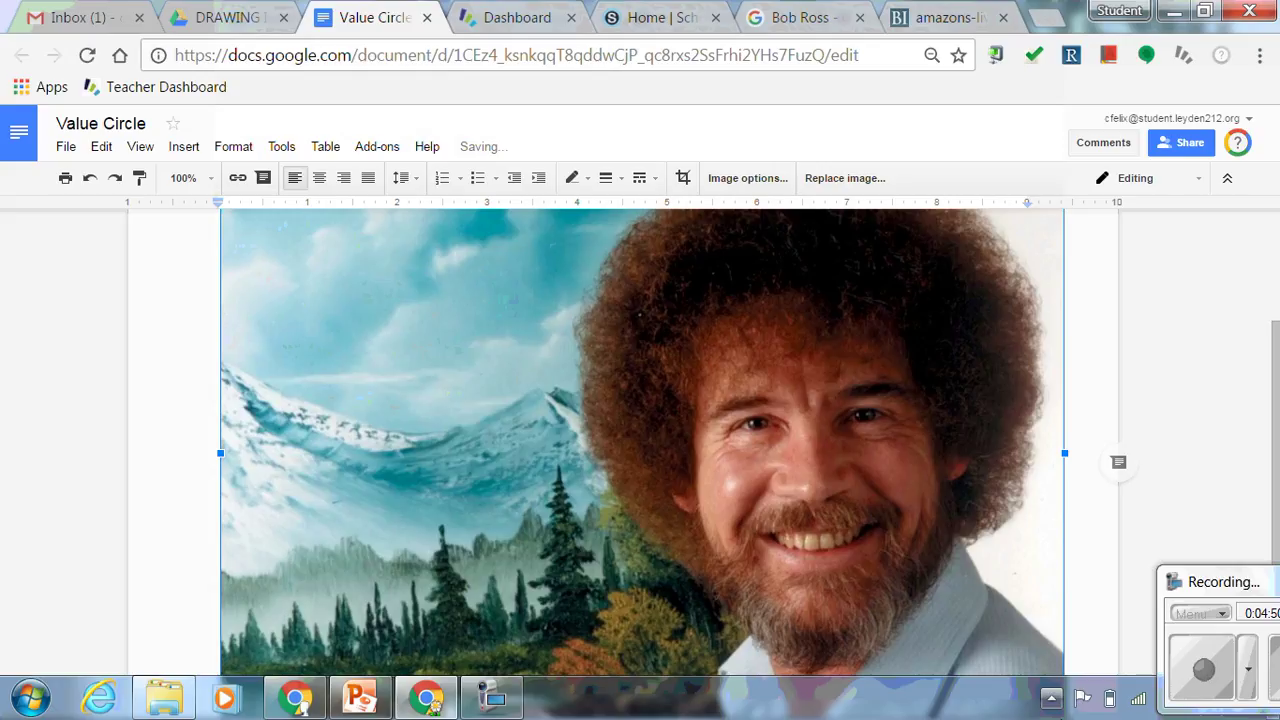
# - Narrow the left and right page margins by dragging the ruler markers outward
pyautogui.moveTo(218, 203); pyautogui.dragTo(140, 204)
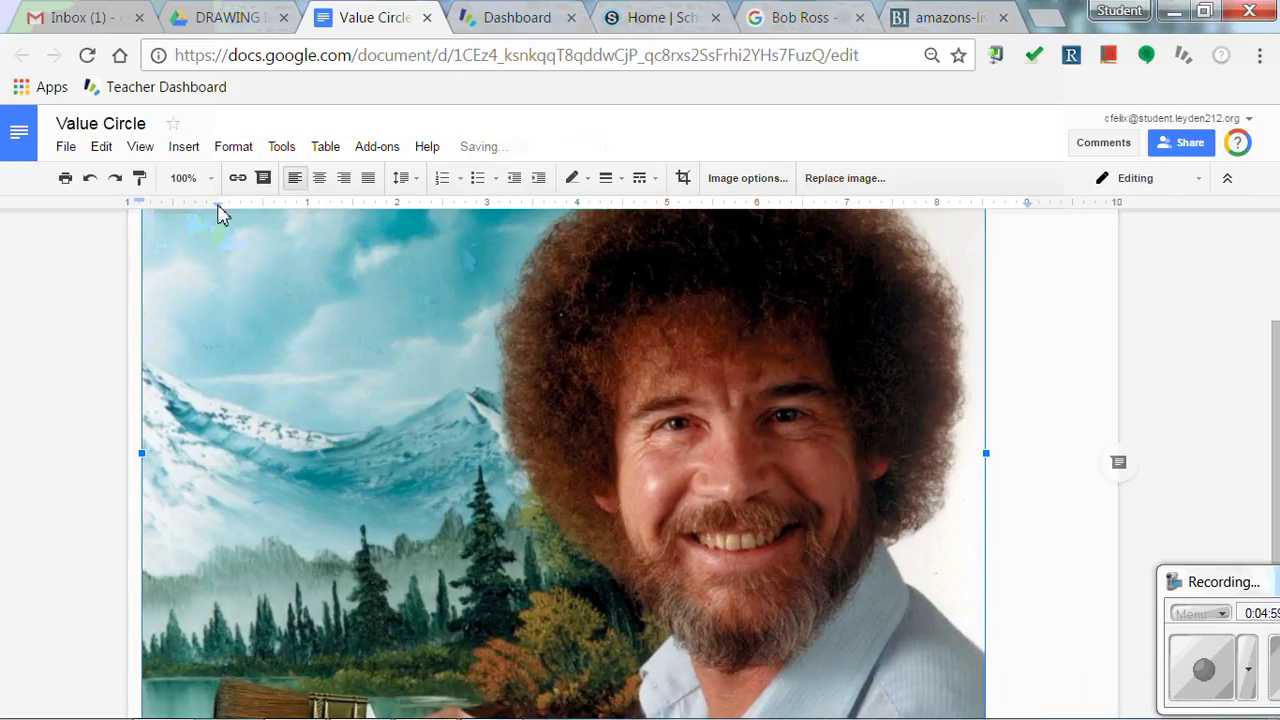
pyautogui.moveTo(219, 210); pyautogui.dragTo(206, 205)
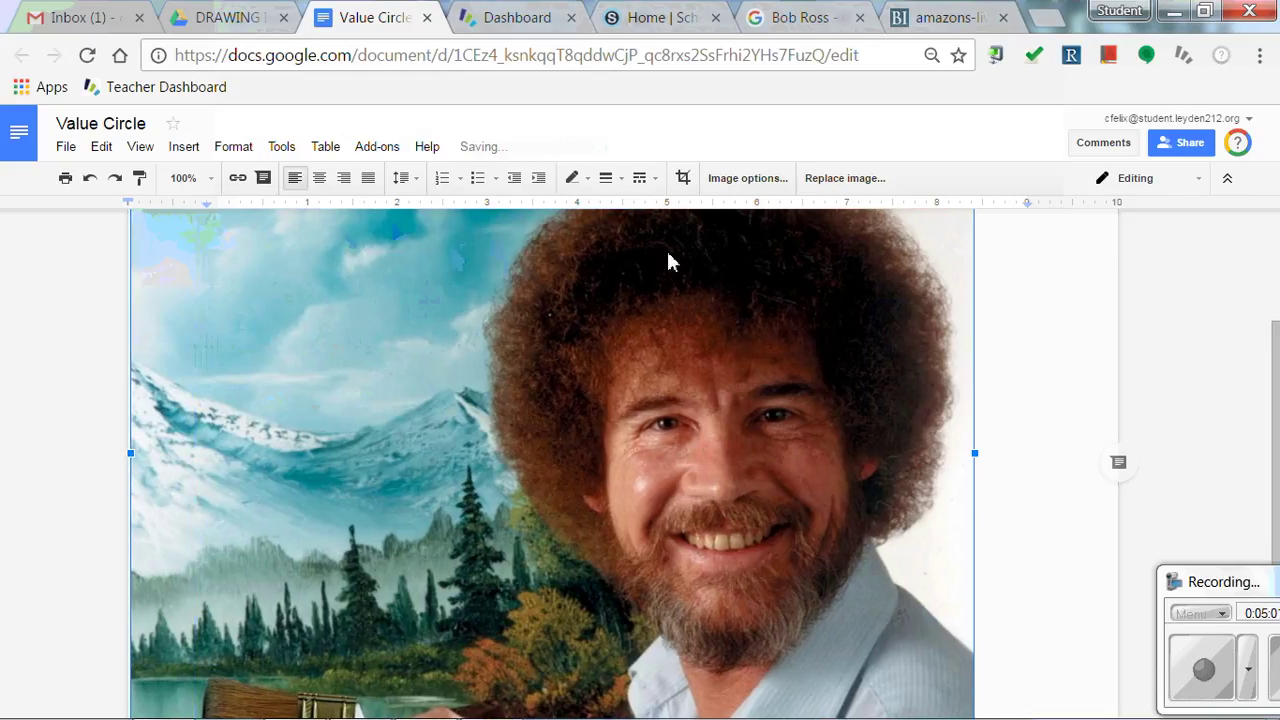
pyautogui.moveTo(1027, 204); pyautogui.dragTo(1110, 216)
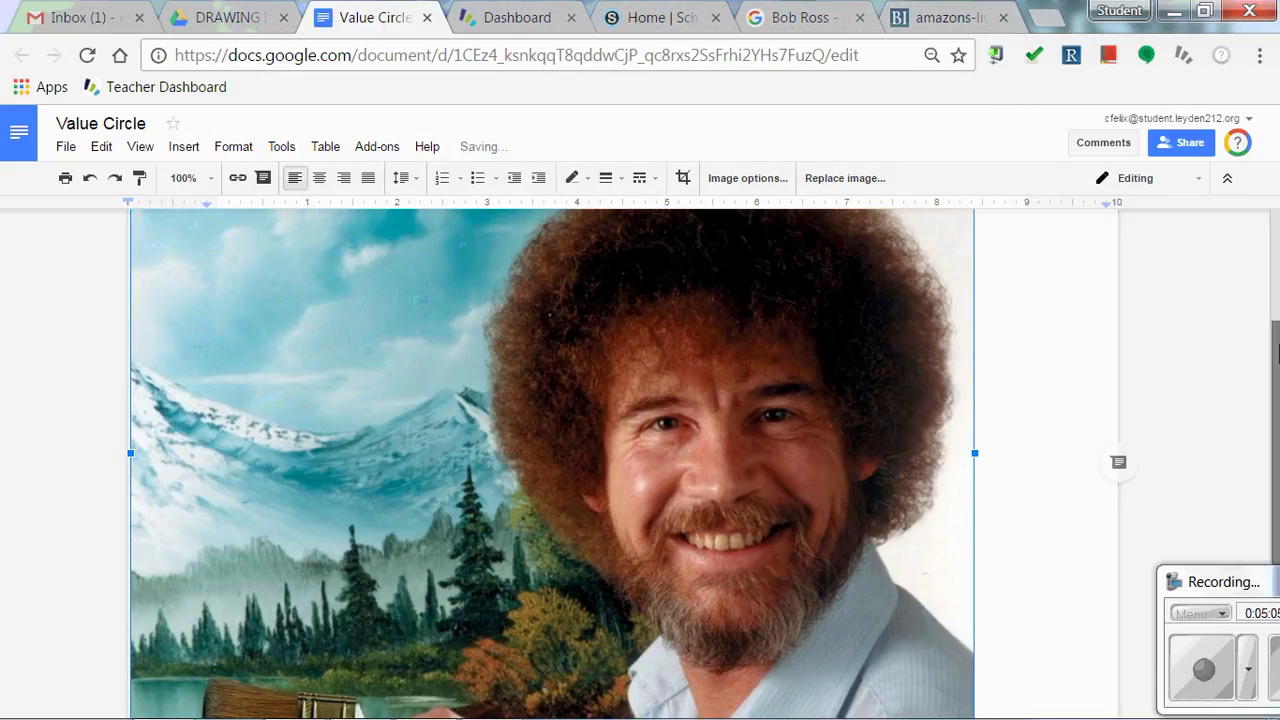
# - Stretch the Bob Ross photo so it fits exactly between the new margins
pyautogui.scroll(1, 1277, 358)
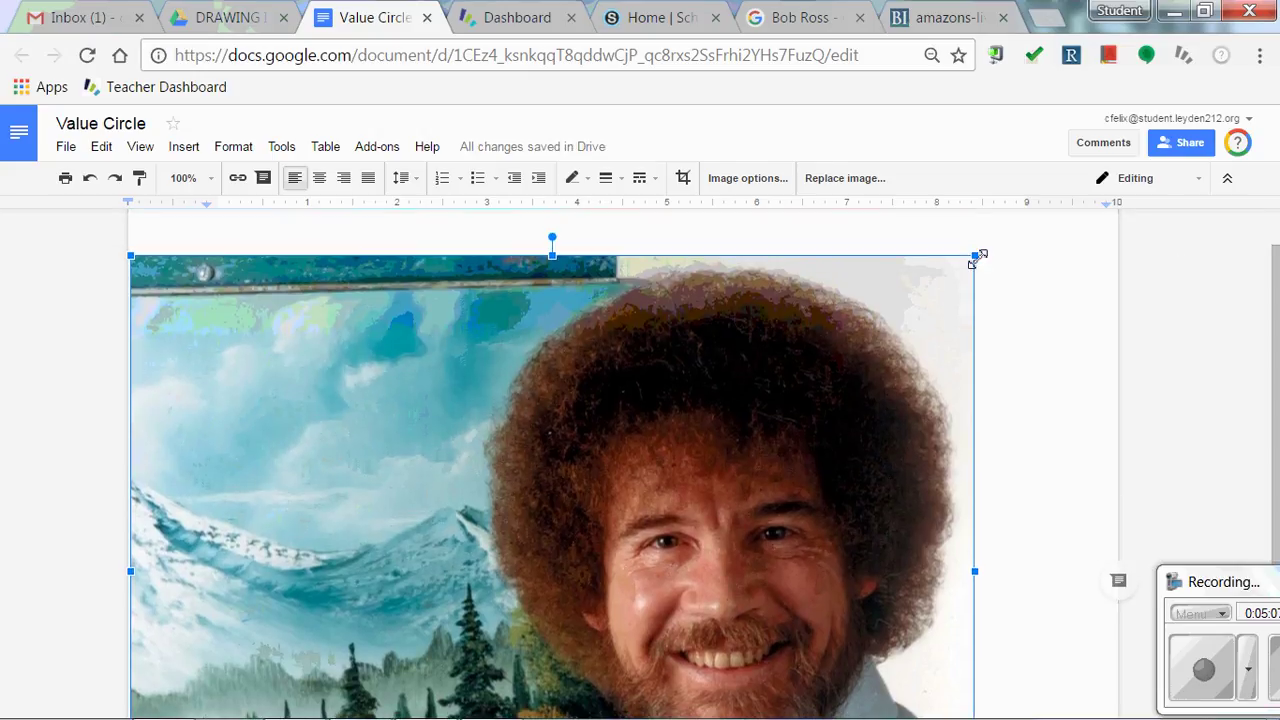
pyautogui.moveTo(975, 257); pyautogui.dragTo(1107, 238)
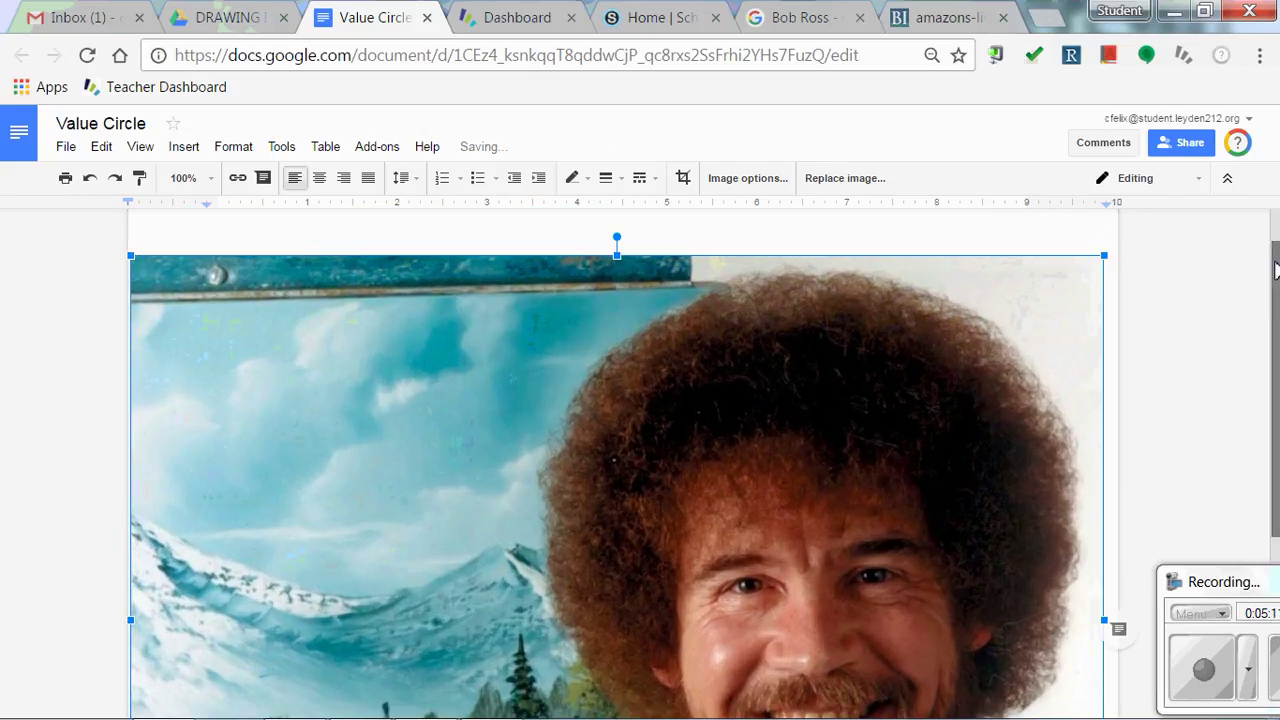
pyautogui.moveTo(1277, 272); pyautogui.dragTo(1277, 284)
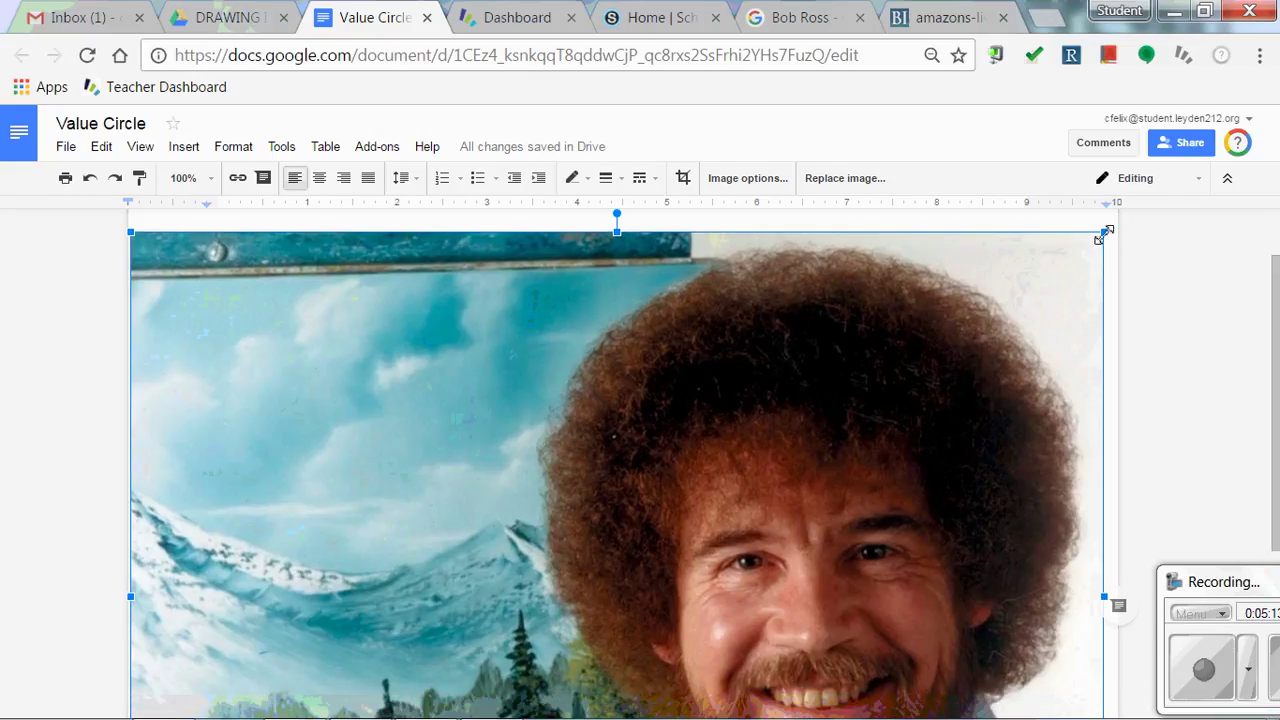
pyautogui.moveTo(1102, 237)
pyautogui.mouseDown()
pyautogui.moveTo(1134, 237)
pyautogui.moveTo(1114, 240)
pyautogui.mouseUp()
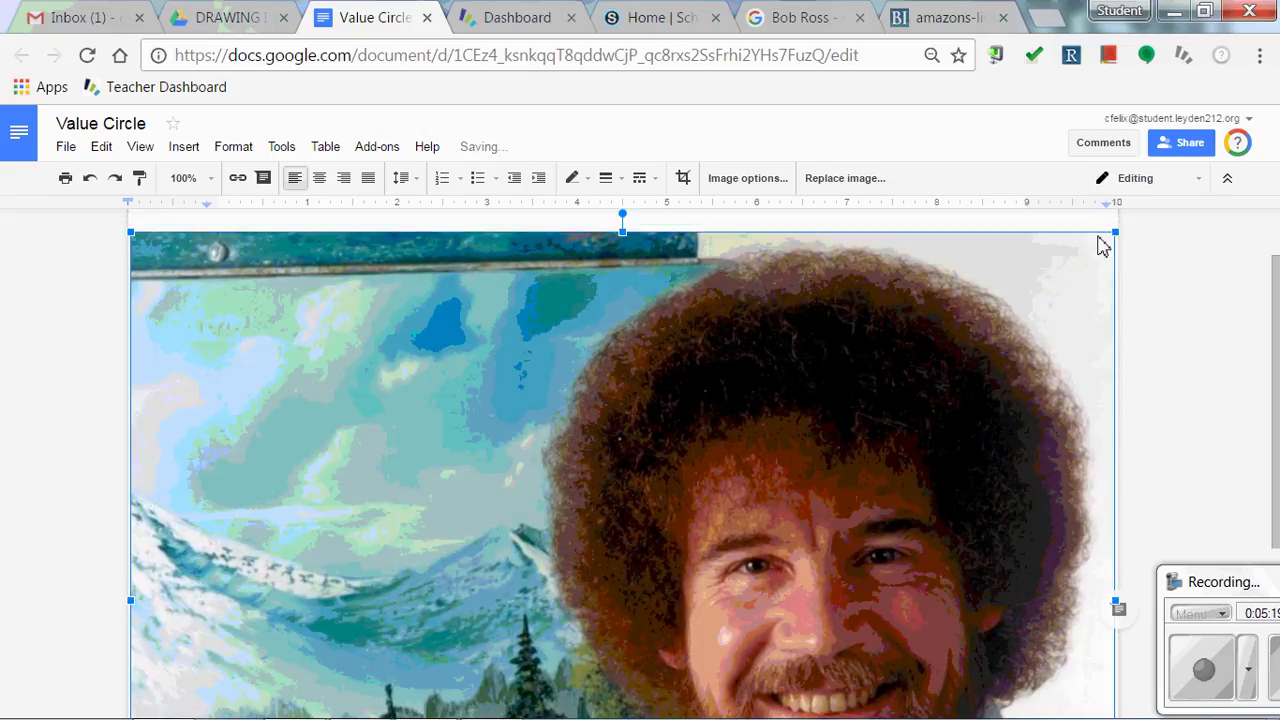
pyautogui.moveTo(1276, 286)
pyautogui.mouseDown()
pyautogui.moveTo(1276, 455)
pyautogui.moveTo(1277, 268)
pyautogui.mouseUp()
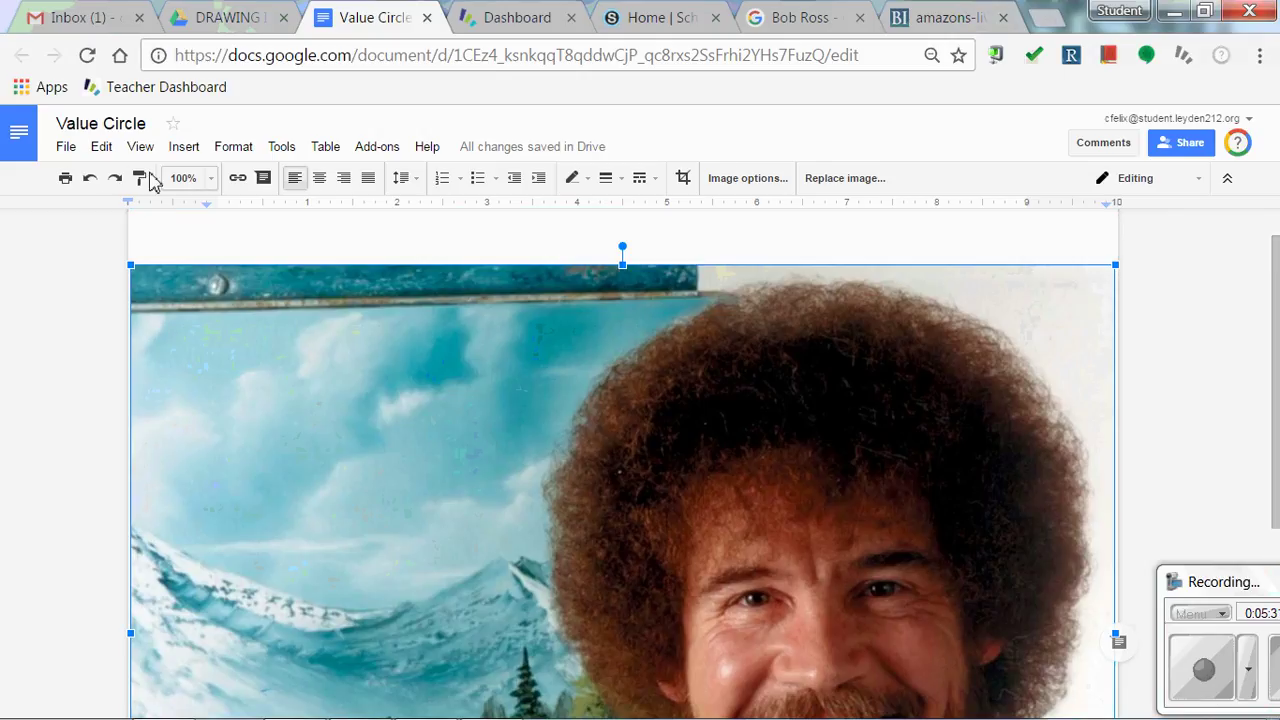
# - Bring up the Print dialog for the Value Circle document
pyautogui.click(65, 179)
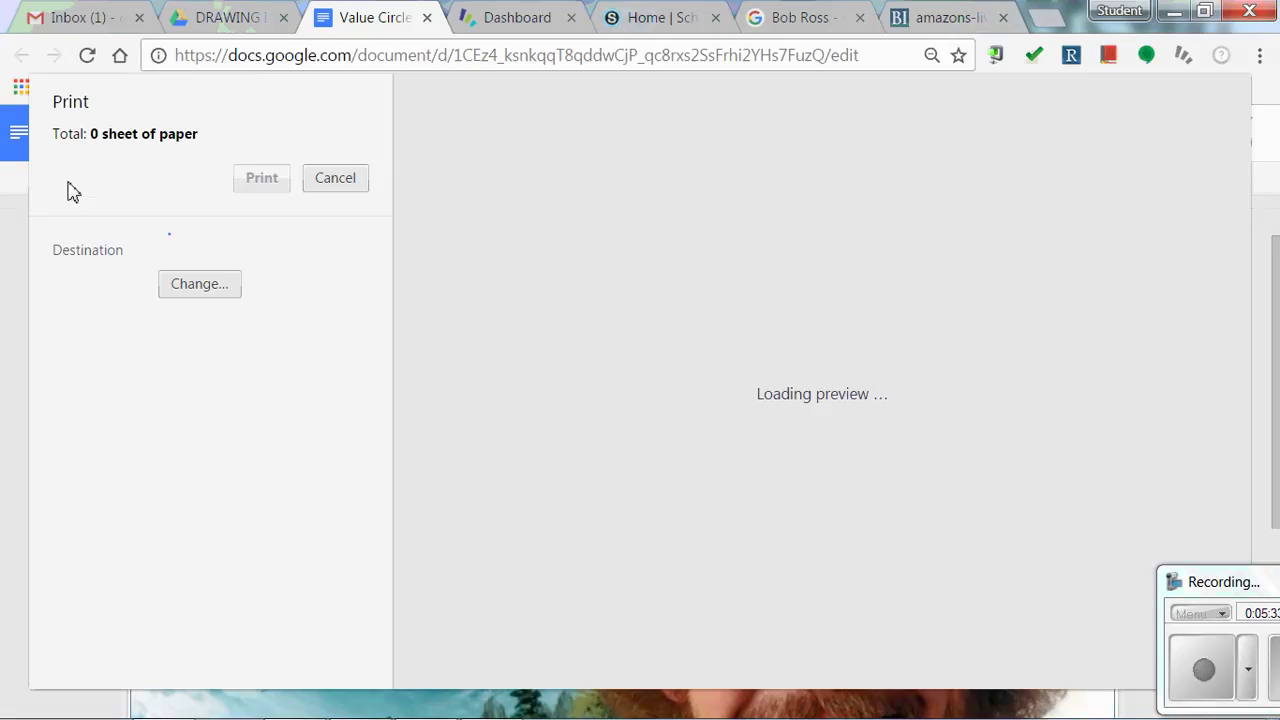